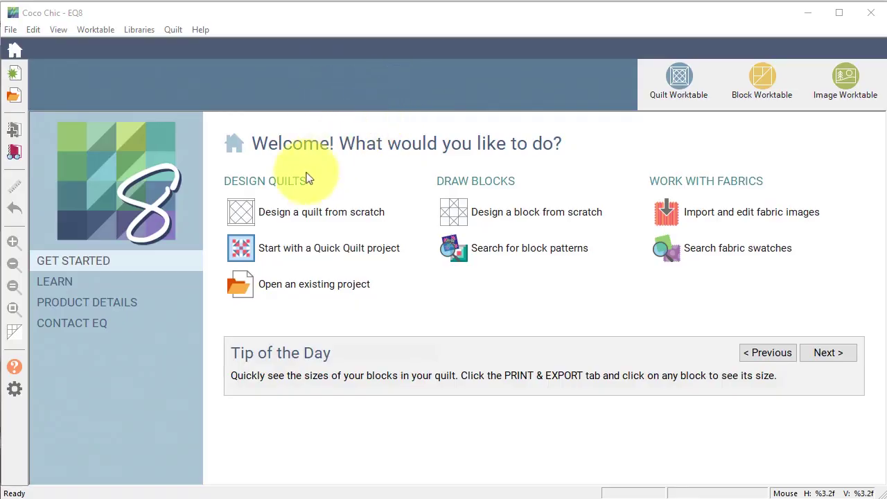
# Start a new quilt with a four-strip Vertical Strip layout and activate Layer 3 under Design
pyautogui.click(246, 218)
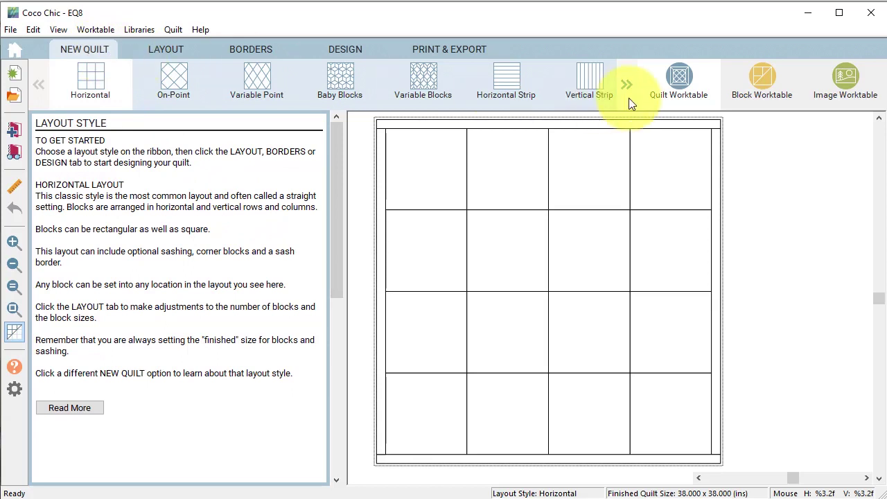
pyautogui.click(595, 77)
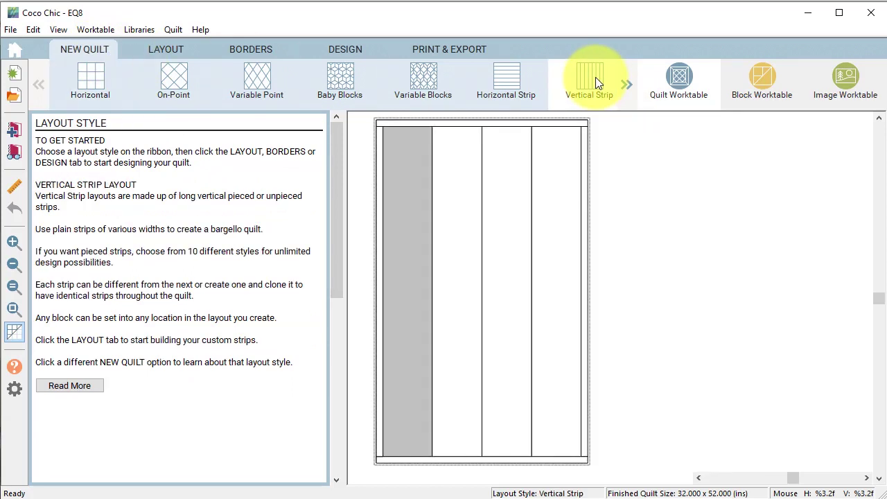
pyautogui.click(352, 50)
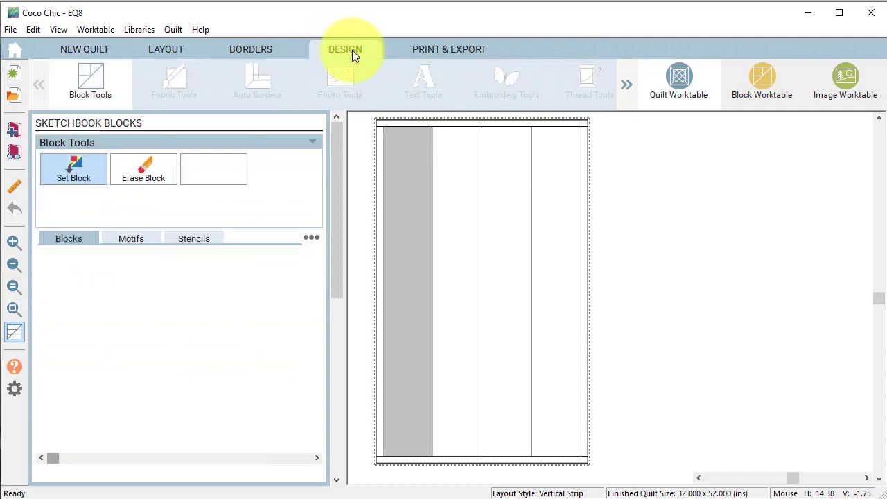
pyautogui.click(560, 478)
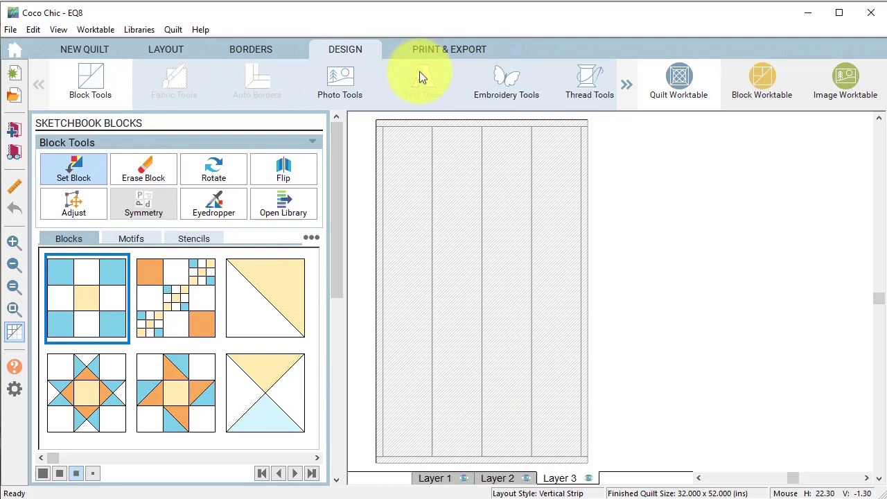
# Open the photo library's image-file import and browse to the My EQ8 Images folder
pyautogui.click(334, 78)
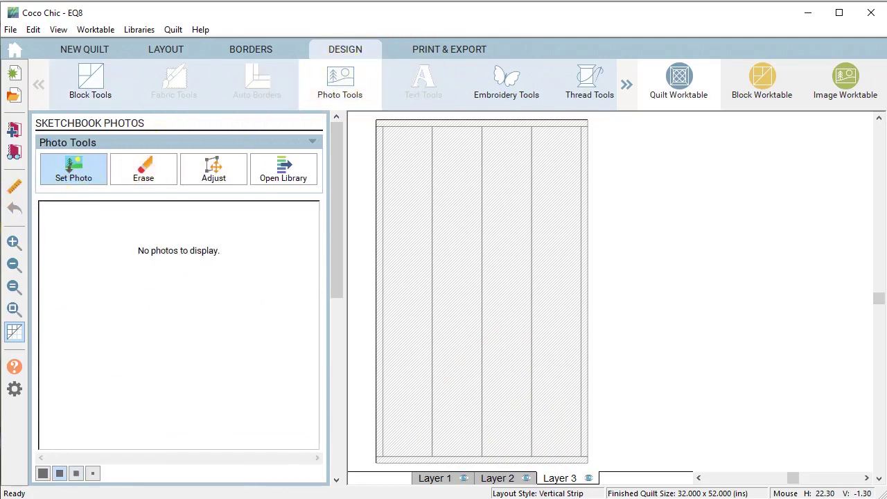
pyautogui.click(284, 172)
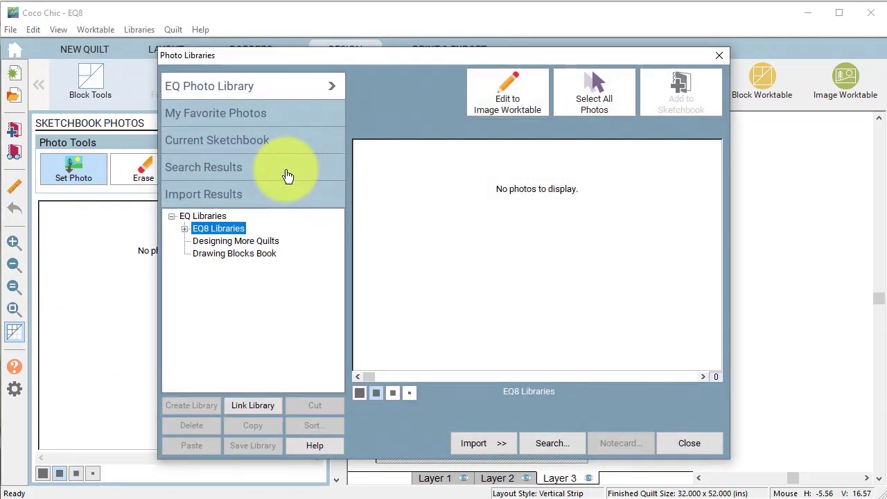
pyautogui.click(488, 444)
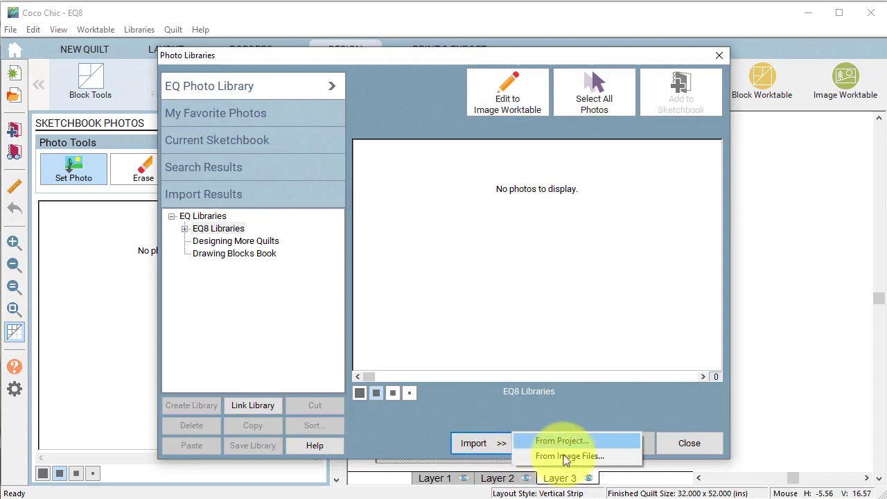
pyautogui.click(567, 457)
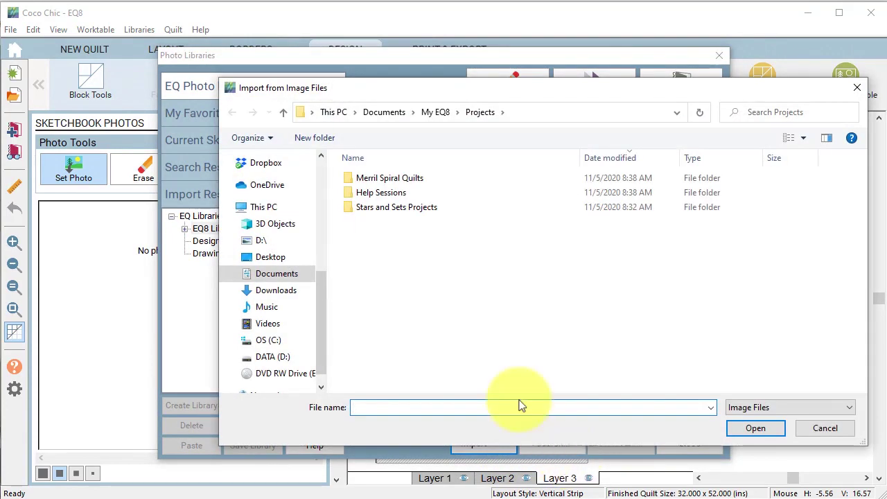
pyautogui.click(435, 111)
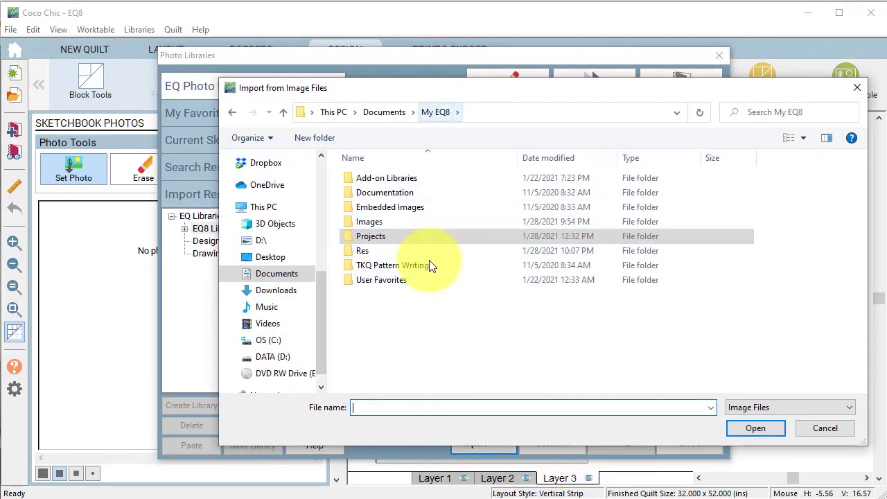
pyautogui.doubleClick(373, 224)
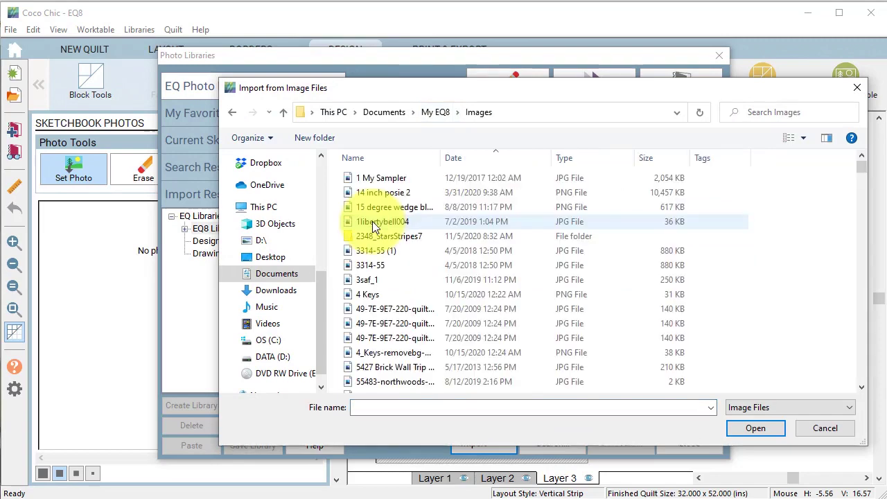
# Import '5427 Brick Wall Trip Around the World' and add it to the sketchbook
pyautogui.click(544, 159)
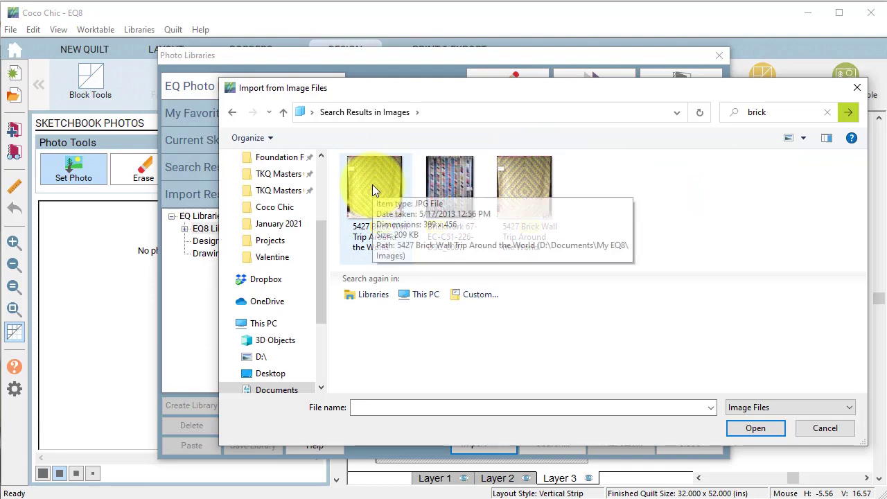
pyautogui.click(372, 184)
pyautogui.click(755, 428)
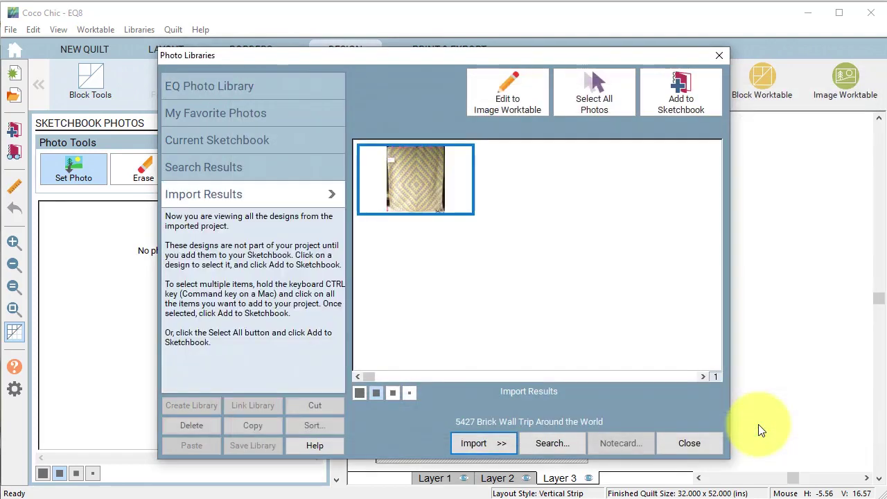
pyautogui.click(683, 94)
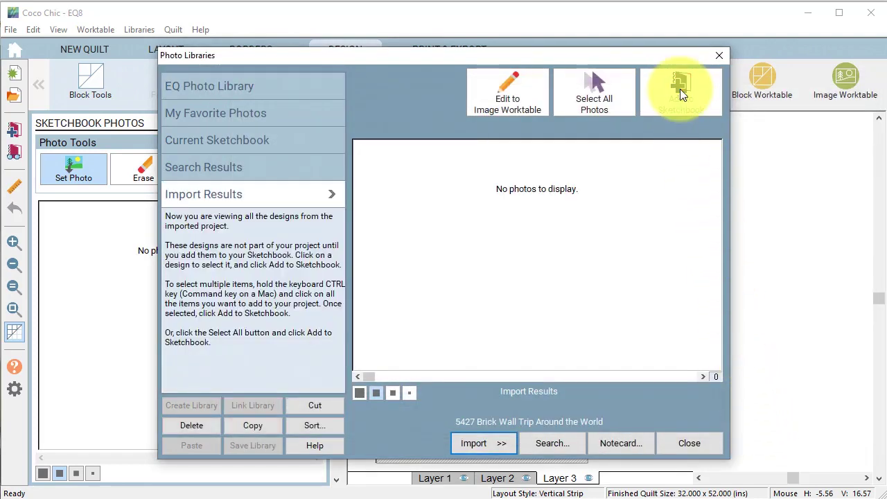
pyautogui.click(693, 444)
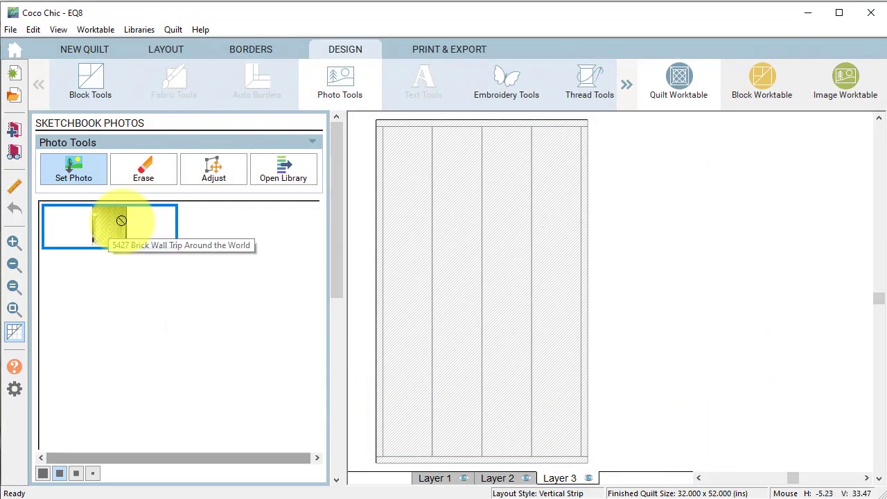
# Place the brick quilt photo beside the quilt and enlarge it proportionally to 38.940 × 44.503
pyautogui.moveTo(112, 224)
pyautogui.mouseDown()
pyautogui.moveTo(104, 229)
pyautogui.moveTo(324, 212)
pyautogui.moveTo(713, 159)
pyautogui.moveTo(654, 156)
pyautogui.mouseUp()
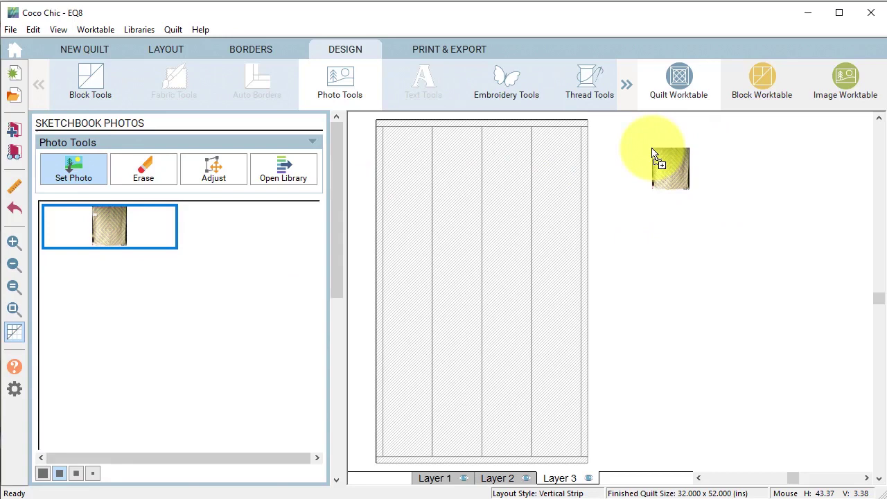
pyautogui.click(210, 170)
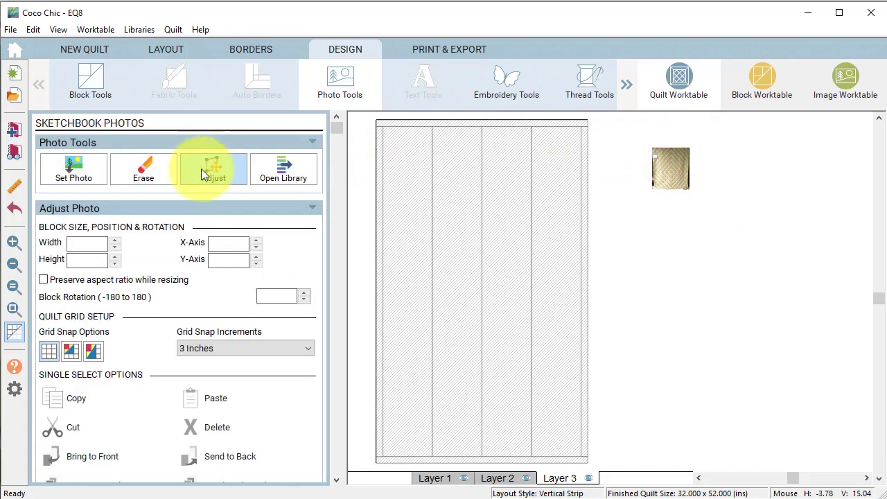
pyautogui.click(43, 279)
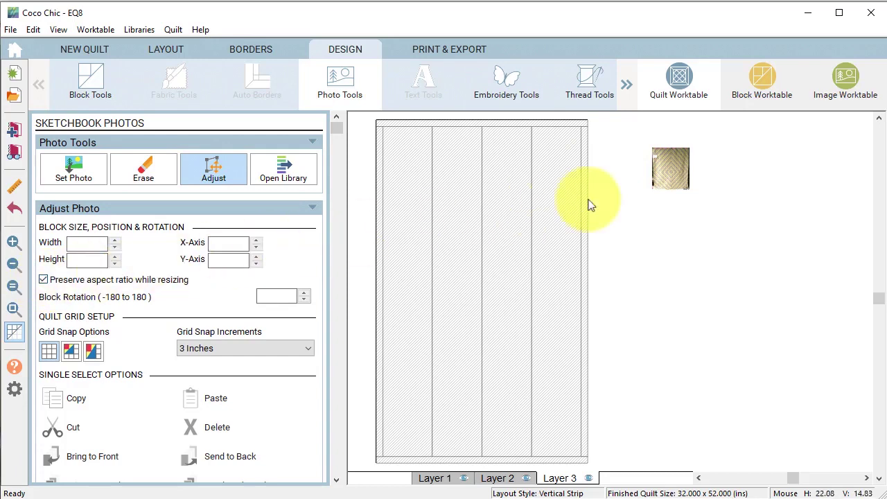
pyautogui.click(680, 184)
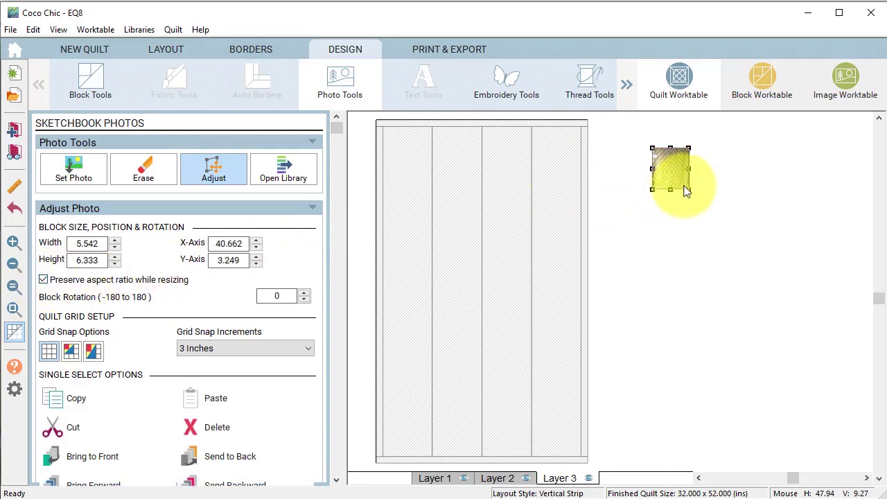
pyautogui.moveTo(691, 185); pyautogui.dragTo(851, 370)
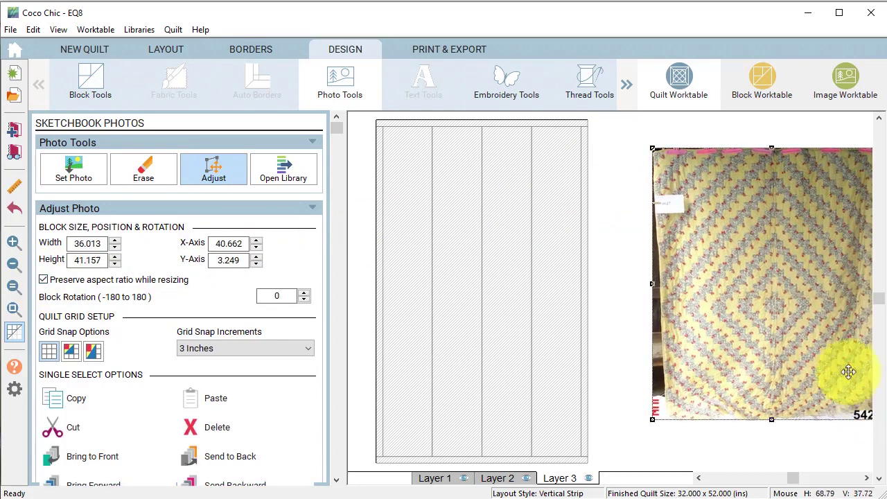
pyautogui.moveTo(792, 296); pyautogui.dragTo(744, 291)
pyautogui.moveTo(851, 407); pyautogui.dragTo(867, 433)
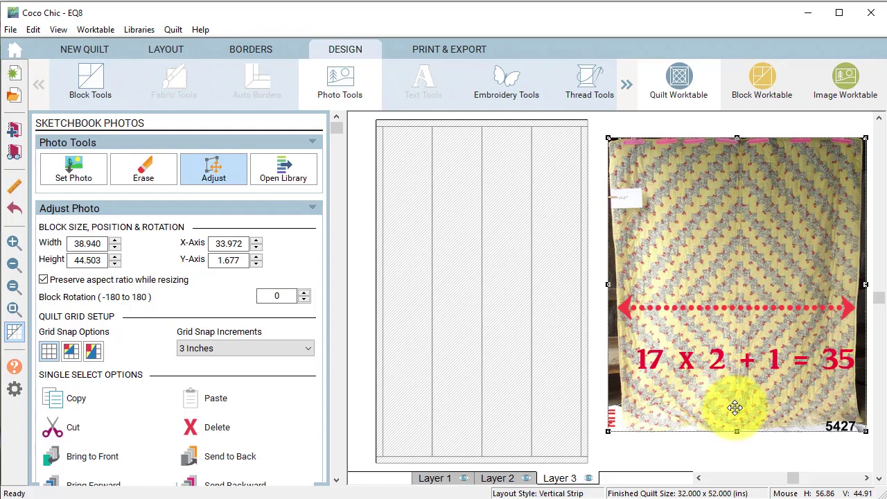
# Make strip 1 a 1-inch-wide Half Drop Blocks strip
pyautogui.click(172, 50)
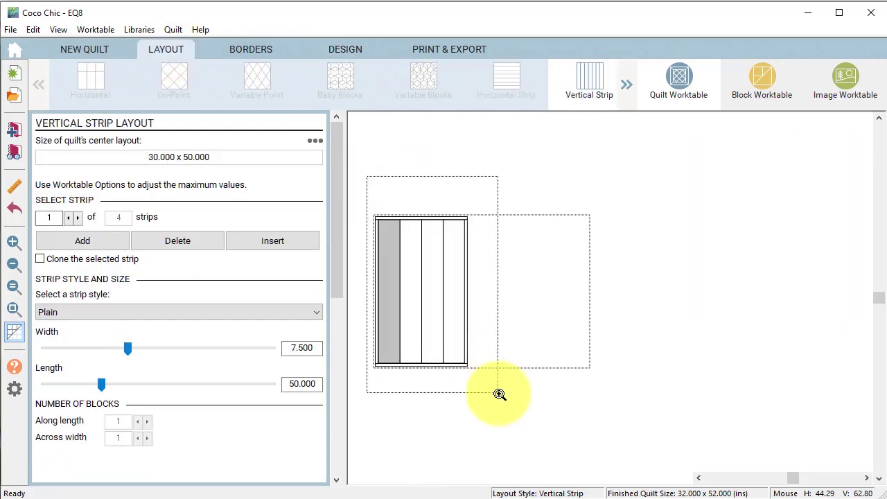
pyautogui.moveTo(499, 394); pyautogui.dragTo(500, 395)
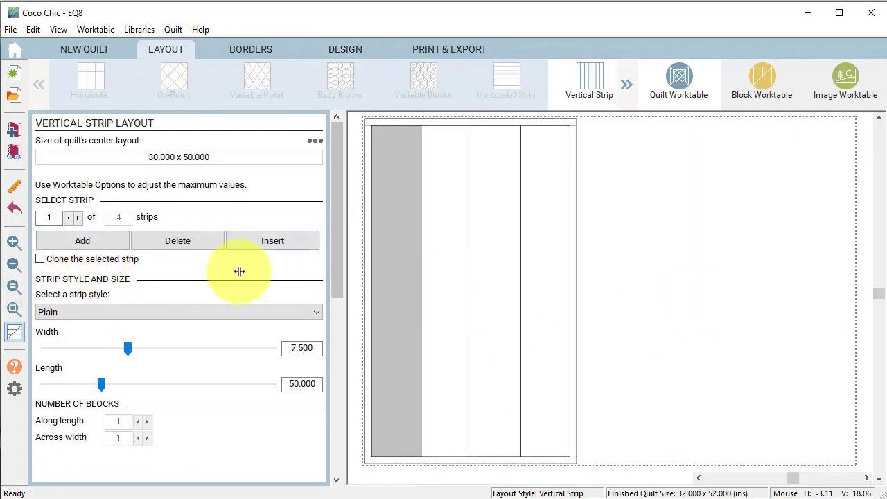
pyautogui.click(317, 314)
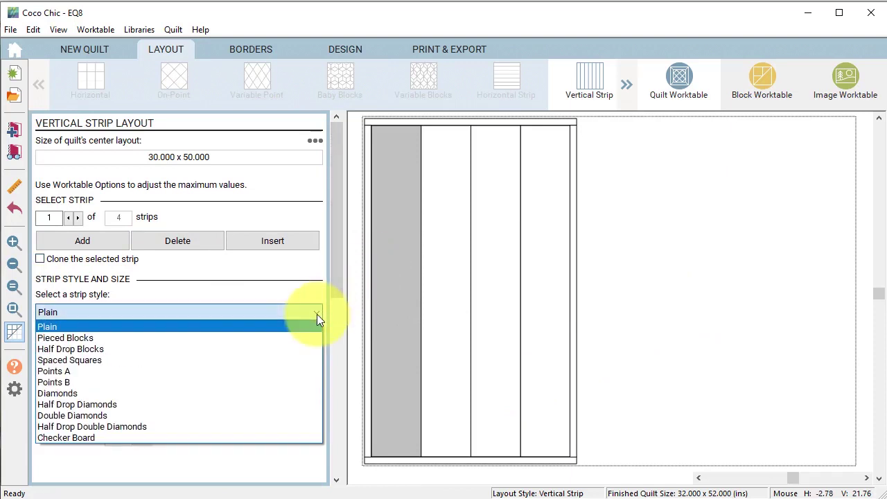
pyautogui.click(81, 348)
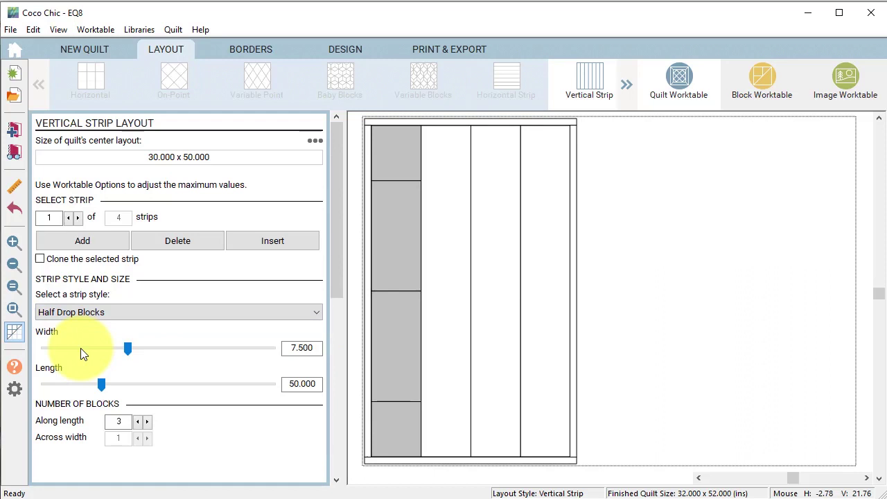
pyautogui.doubleClick(287, 347)
pyautogui.write('1')
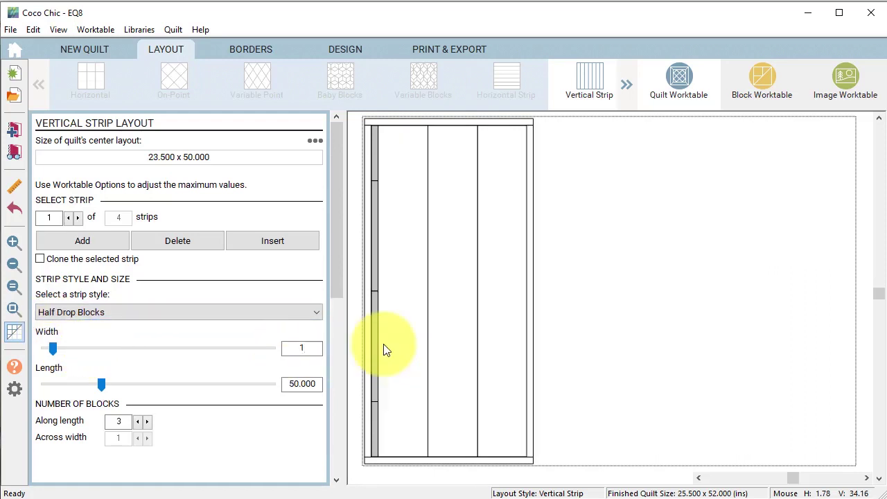
# Set the strip length to 44 with 22 blocks along its length
pyautogui.doubleClick(288, 384)
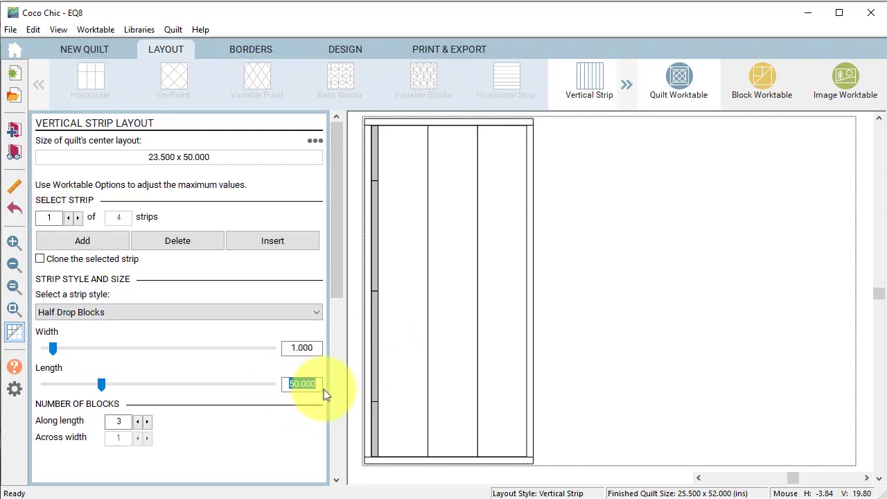
pyautogui.write('44')
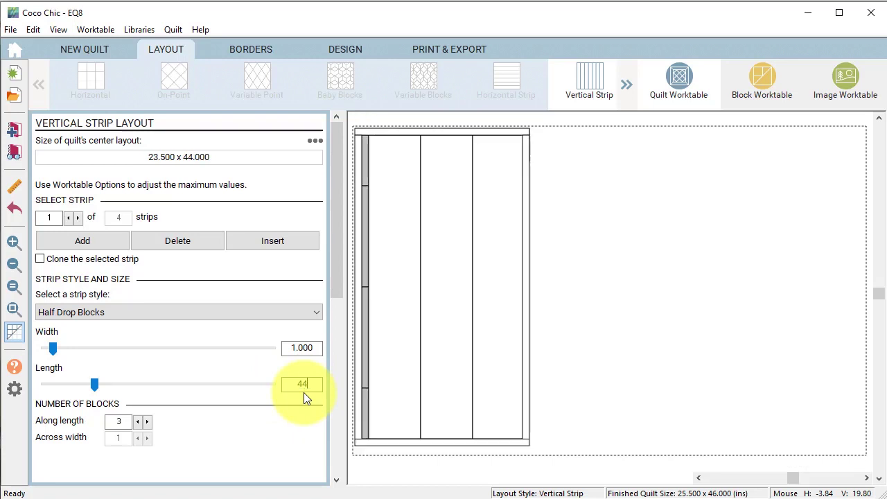
pyautogui.click(138, 421)
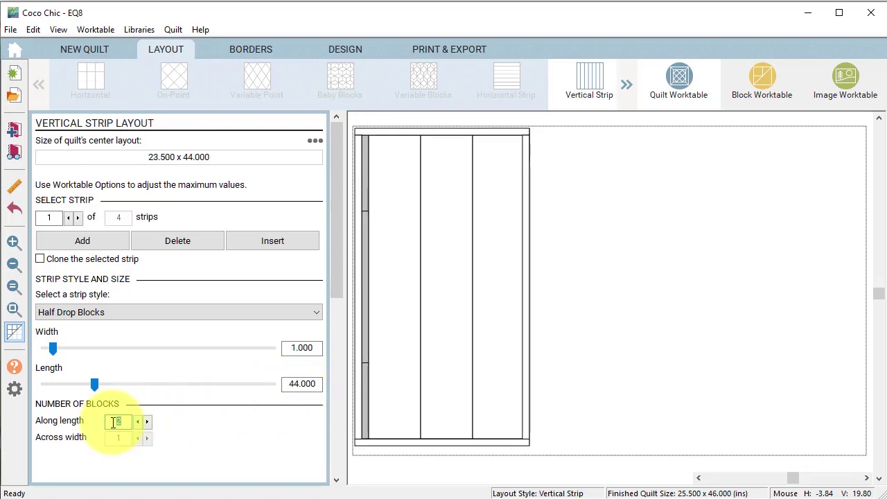
pyautogui.press('BackSpace')
pyautogui.write('22')
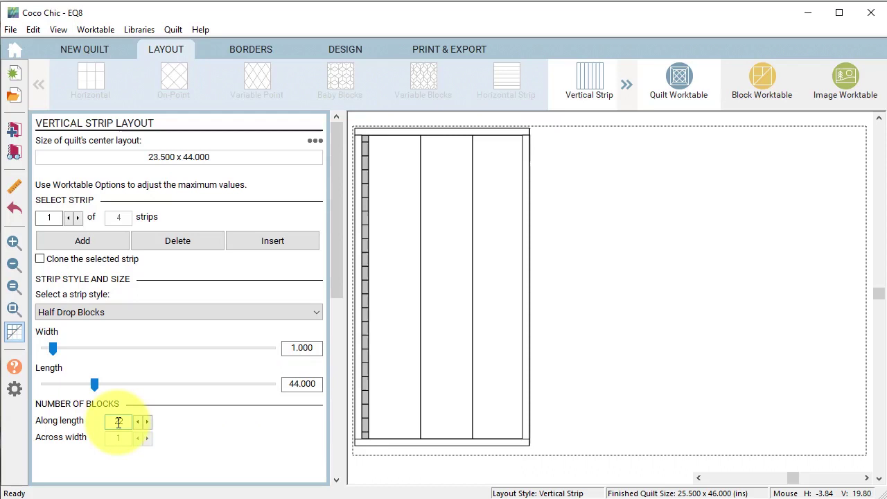
# Make strip 2 a 1-inch-wide Pieced Blocks strip with 22 blocks along its length
pyautogui.click(394, 340)
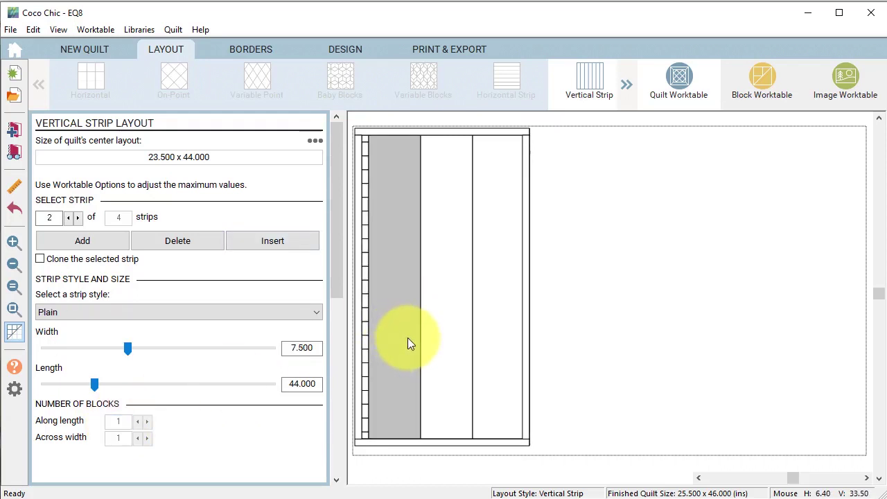
pyautogui.click(317, 313)
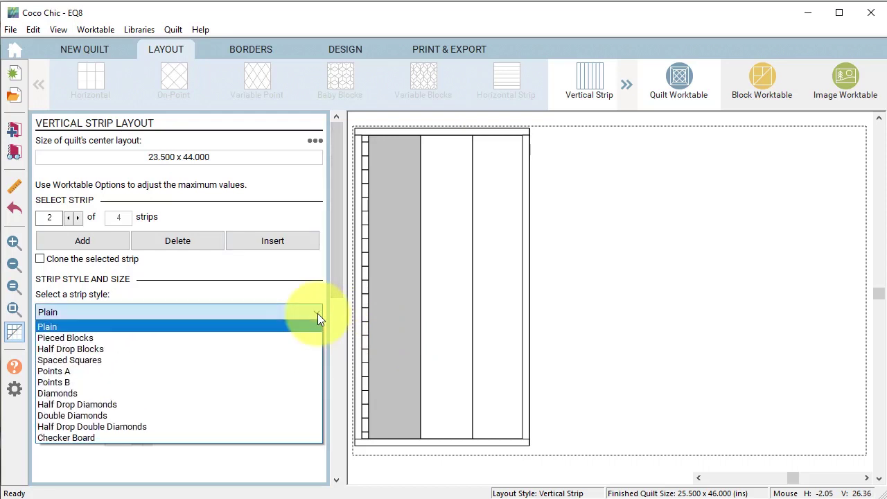
pyautogui.click(82, 338)
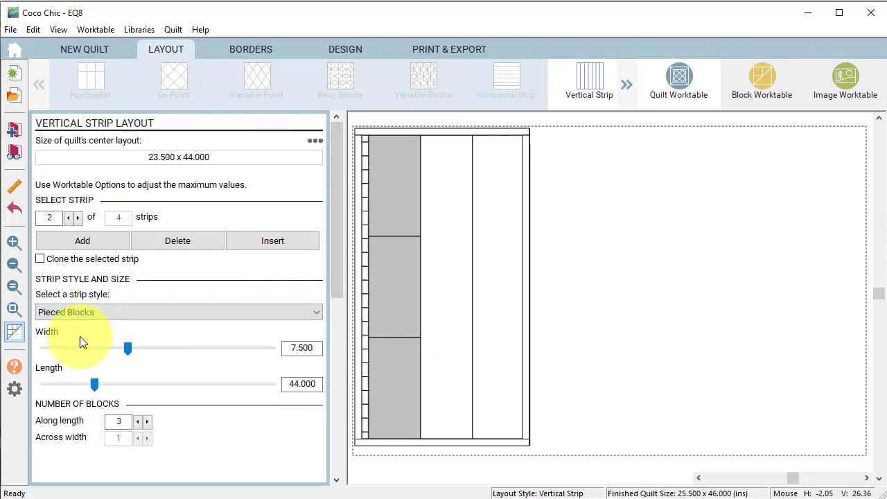
pyautogui.click(300, 347)
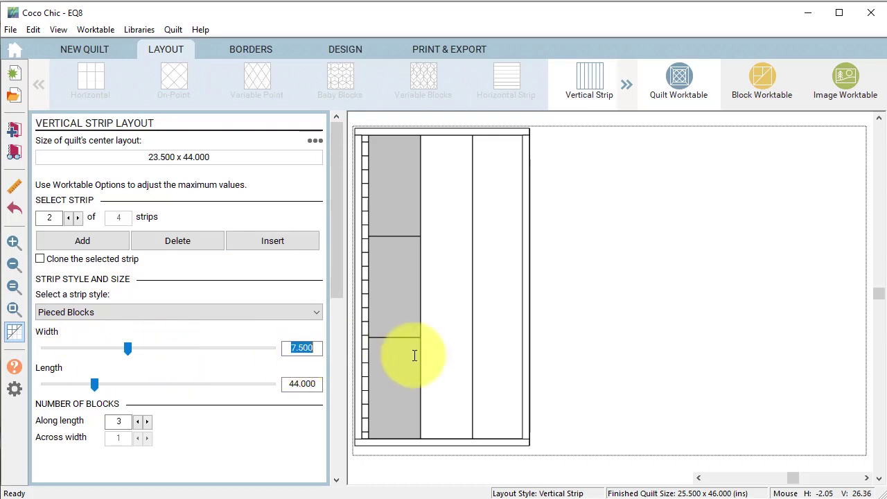
pyautogui.write('1')
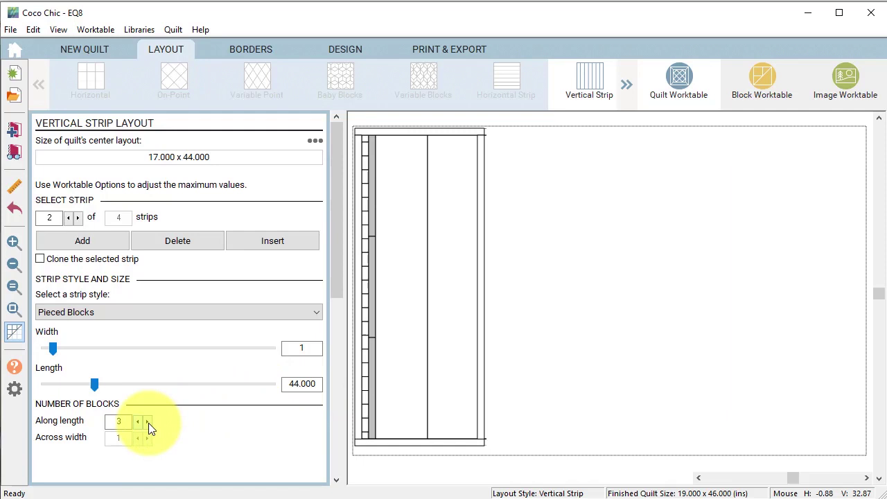
pyautogui.press('Tab')
pyautogui.click(115, 421)
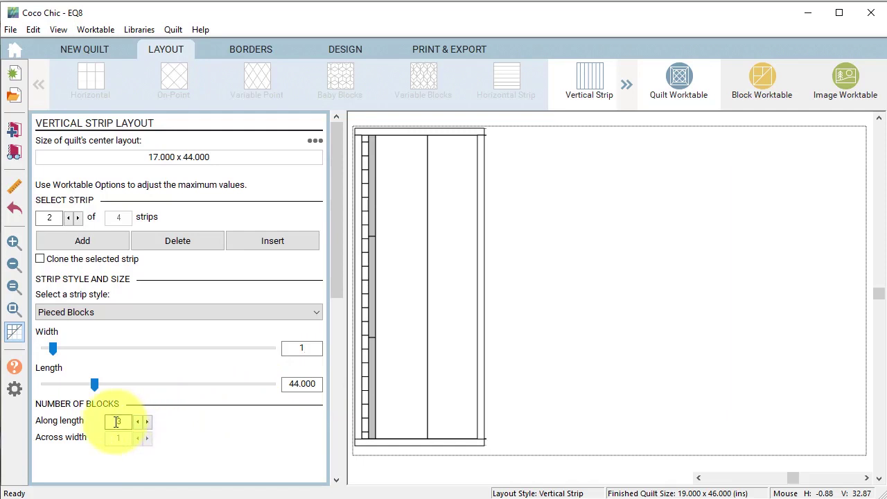
pyautogui.write('22')
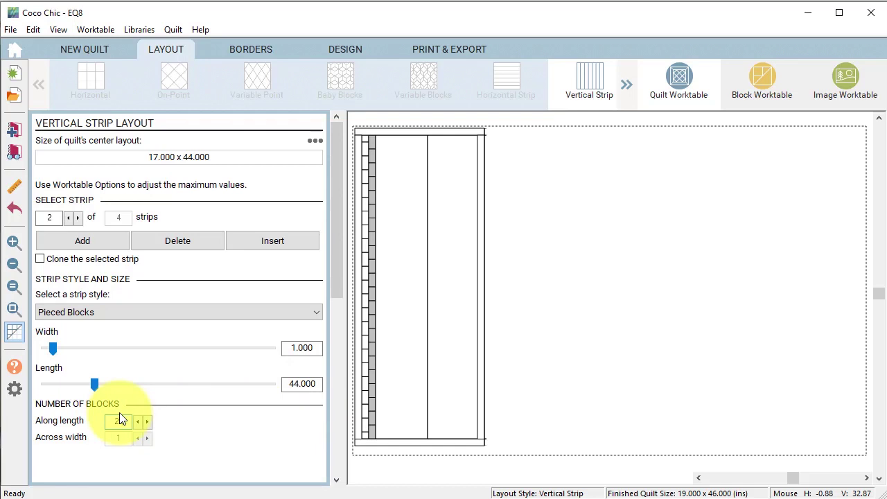
# Delete the two wide plain strips, leaving a 2 × 44 center
pyautogui.click(14, 241)
pyautogui.click(431, 229)
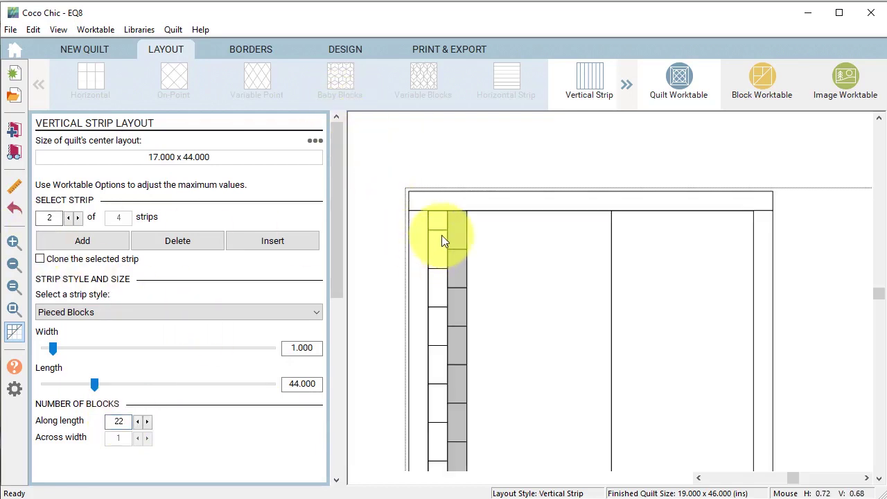
pyautogui.click(543, 287)
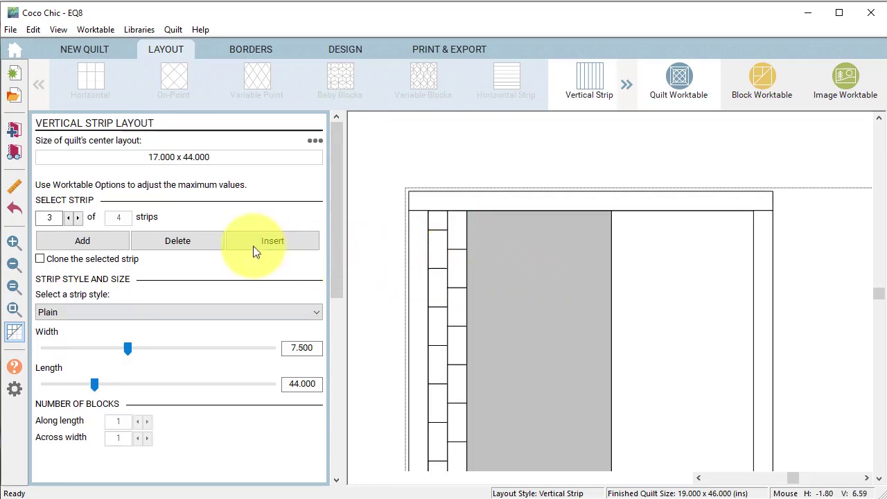
pyautogui.click(189, 239)
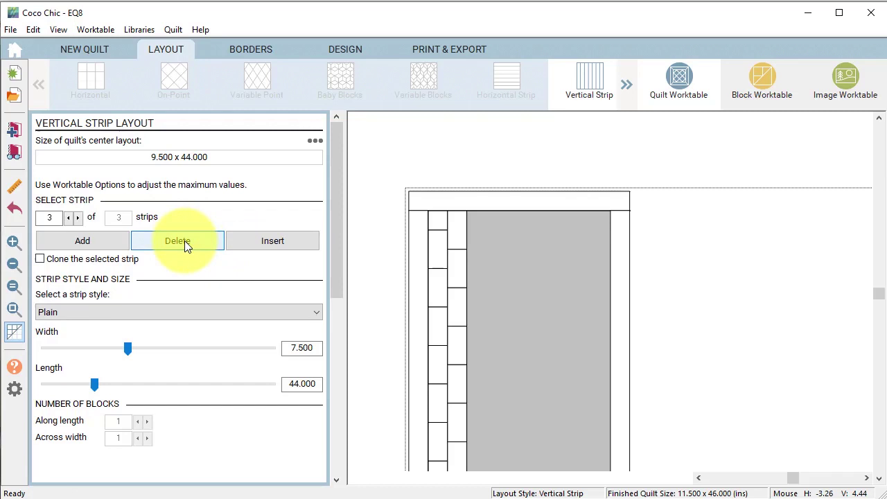
pyautogui.click(184, 240)
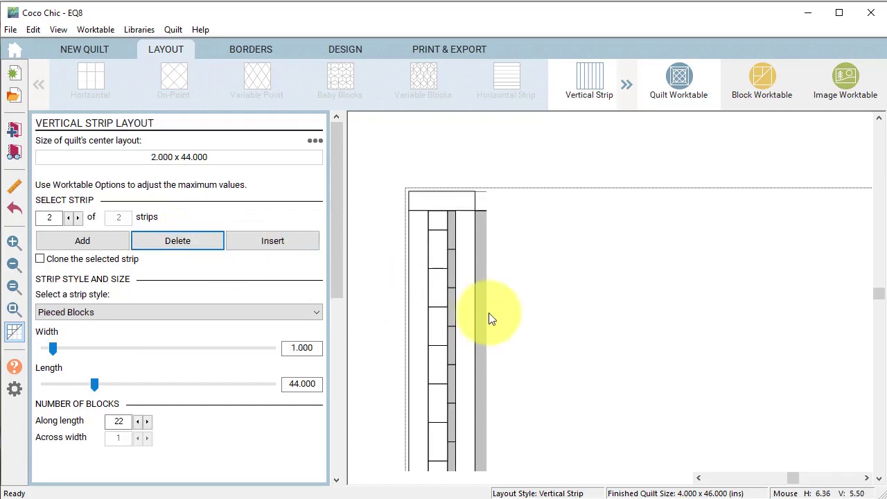
# Clone alternating half-drop and pieced strips until there are 32 strips, a 32 × 44 center
pyautogui.click(436, 319)
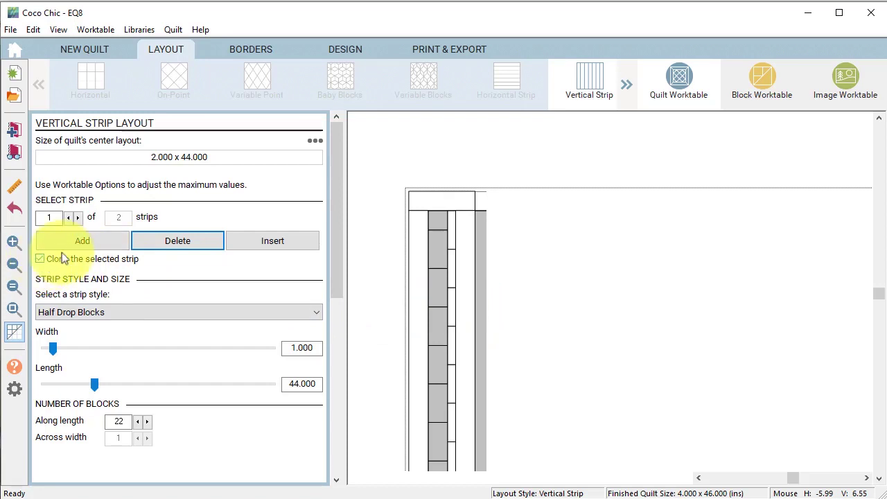
pyautogui.click(88, 240)
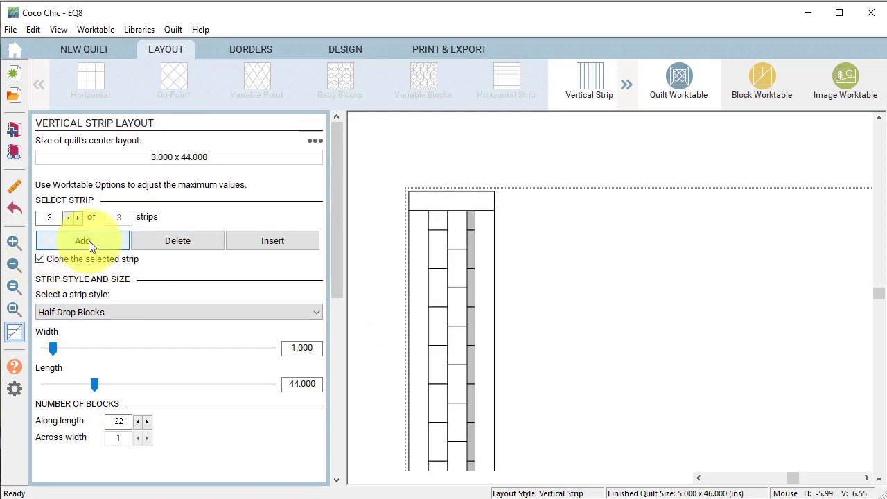
pyautogui.click(455, 349)
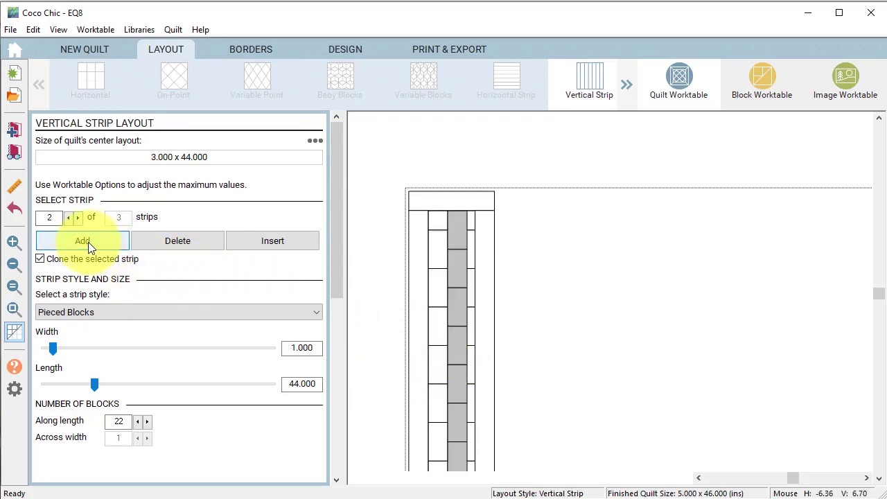
pyautogui.click(88, 241)
pyautogui.click(441, 331)
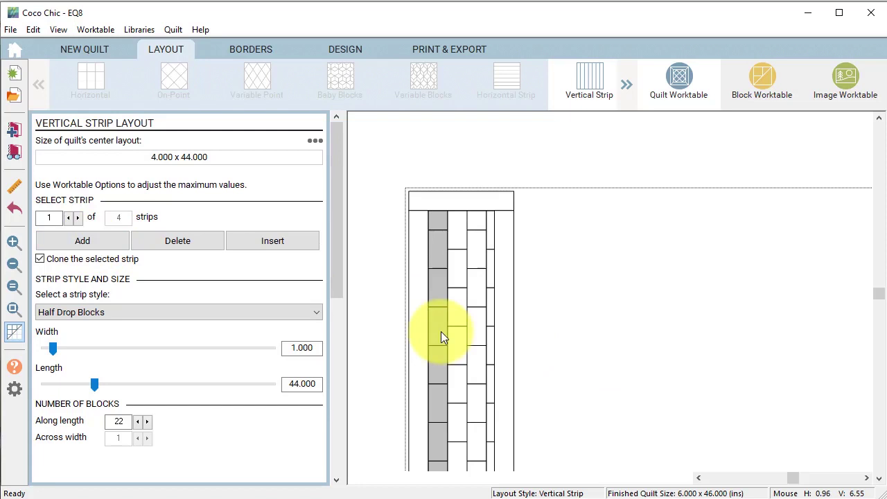
pyautogui.click(90, 239)
pyautogui.click(461, 313)
pyautogui.click(81, 241)
pyautogui.click(437, 293)
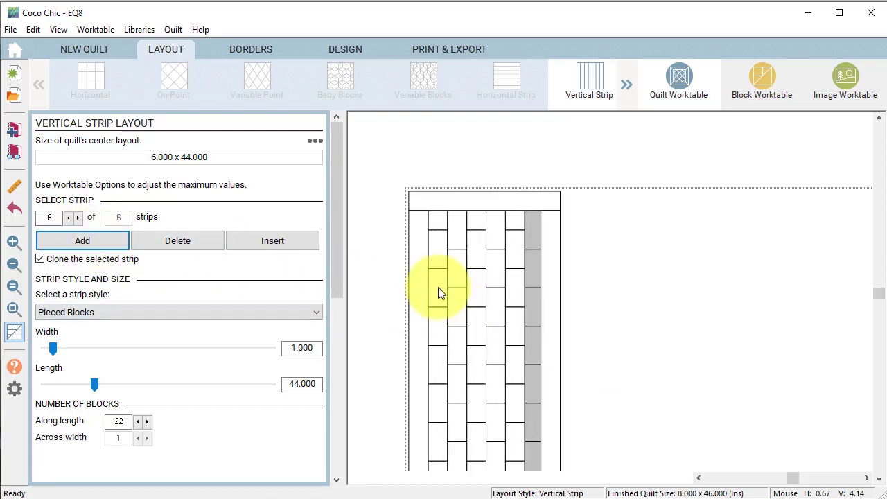
pyautogui.click(85, 239)
pyautogui.click(457, 292)
pyautogui.click(82, 240)
pyautogui.click(548, 270)
pyautogui.click(80, 238)
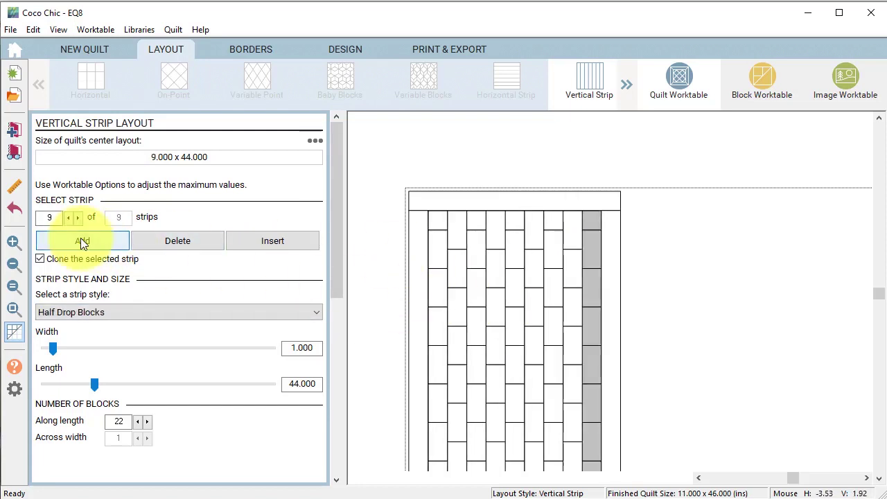
pyautogui.click(447, 277)
pyautogui.click(75, 238)
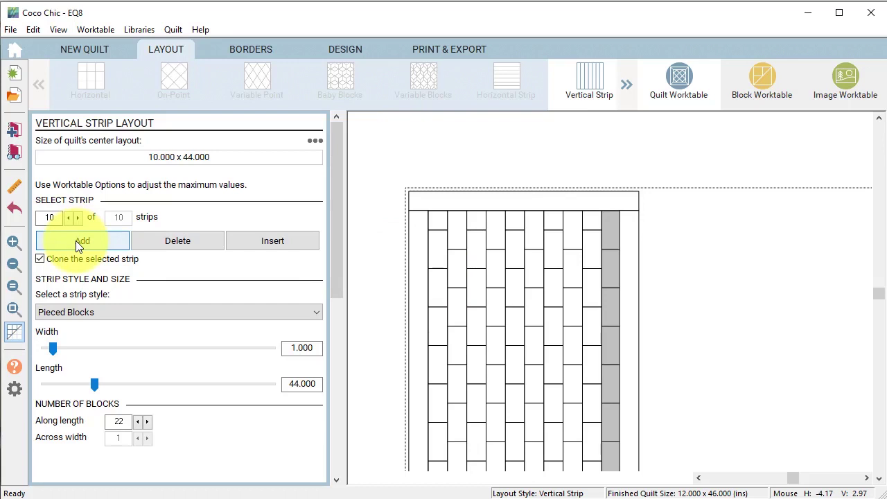
pyautogui.click(442, 294)
pyautogui.click(82, 241)
pyautogui.click(82, 240)
pyautogui.click(457, 284)
pyautogui.click(82, 240)
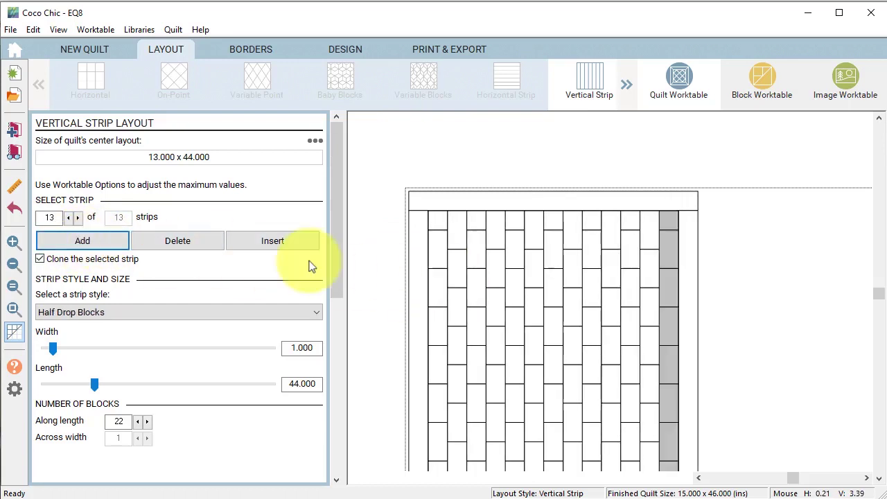
pyautogui.click(457, 284)
pyautogui.click(82, 241)
pyautogui.click(444, 277)
pyautogui.click(82, 240)
pyautogui.click(457, 277)
pyautogui.click(82, 240)
pyautogui.click(82, 240)
pyautogui.click(457, 263)
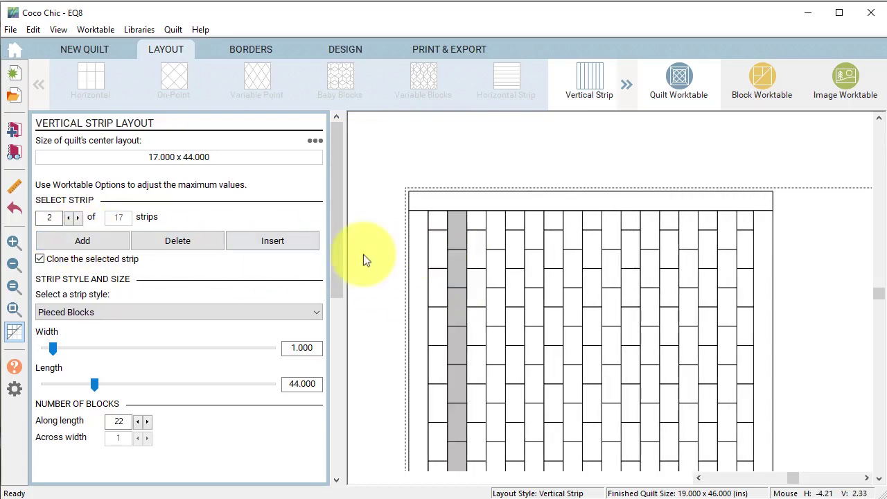
pyautogui.click(82, 241)
pyautogui.click(437, 270)
pyautogui.click(82, 240)
pyautogui.click(82, 241)
pyautogui.click(436, 290)
pyautogui.click(82, 240)
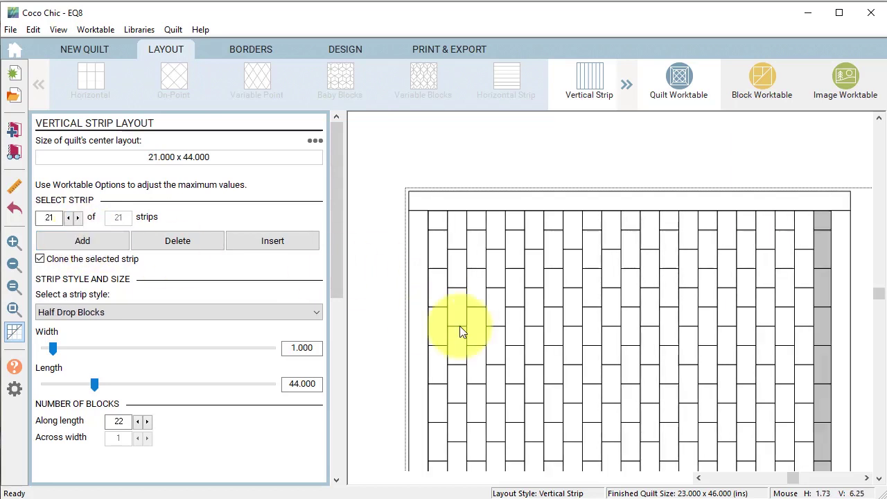
pyautogui.click(458, 329)
pyautogui.click(82, 241)
pyautogui.click(441, 297)
pyautogui.click(82, 240)
pyautogui.click(81, 241)
pyautogui.click(82, 241)
pyautogui.click(82, 241)
pyautogui.click(82, 240)
pyautogui.click(81, 240)
pyautogui.click(82, 240)
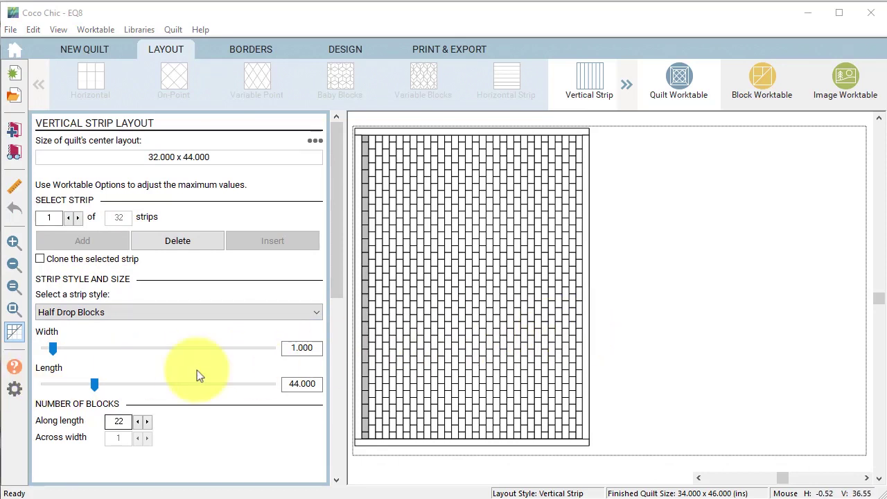
# Raise the Strip Quilts maximum number of strips from 32 to 50
pyautogui.click(16, 389)
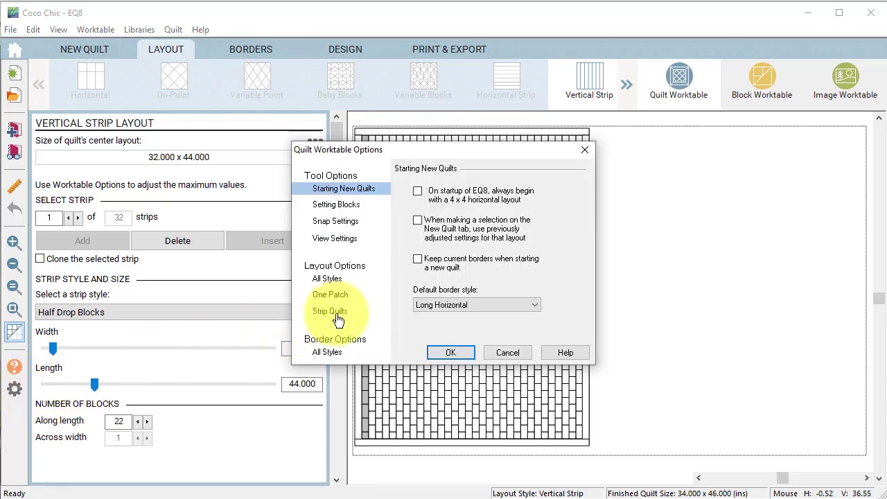
pyautogui.click(329, 312)
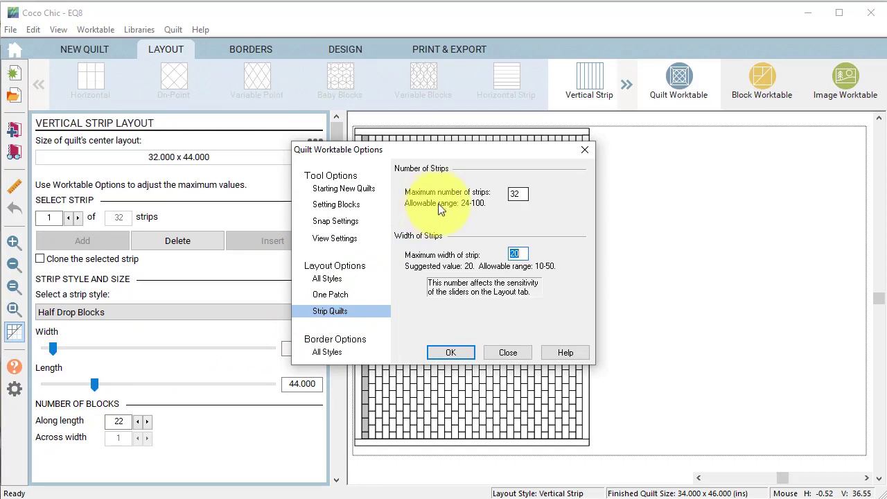
pyautogui.doubleClick(524, 194)
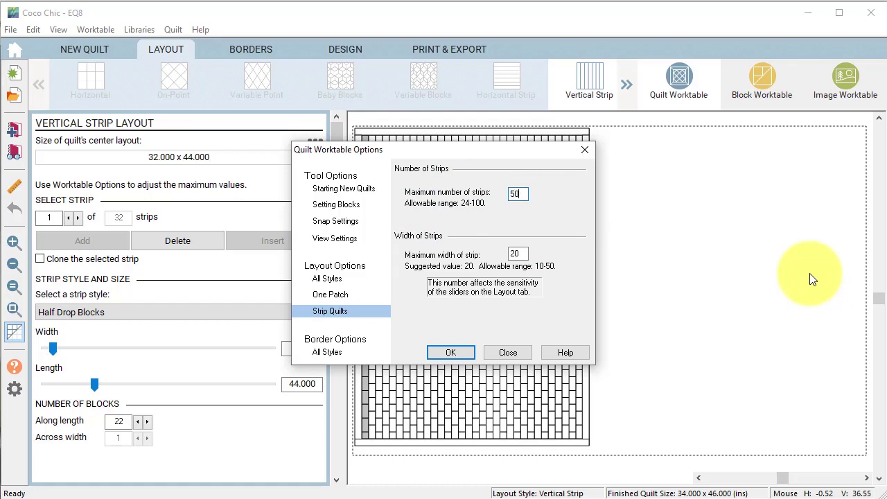
pyautogui.click(451, 353)
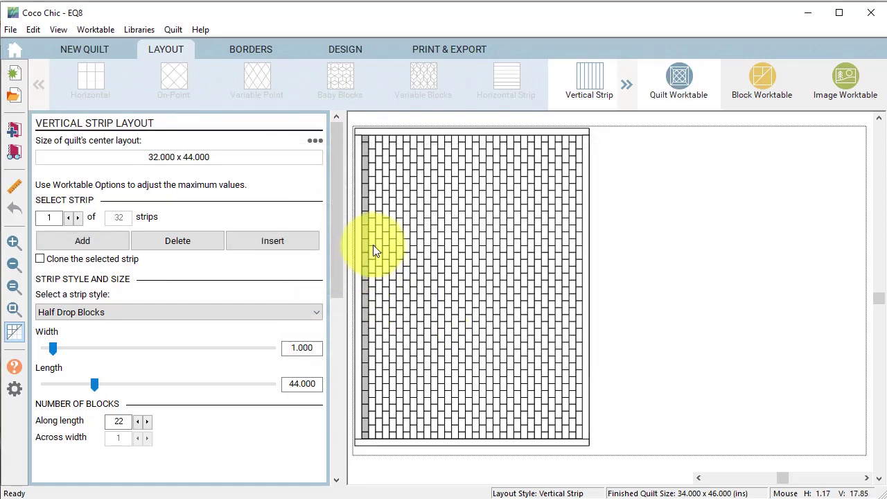
# Clone three more strips for 35 strips and a 35 × 44 center
pyautogui.click(39, 258)
pyautogui.click(81, 239)
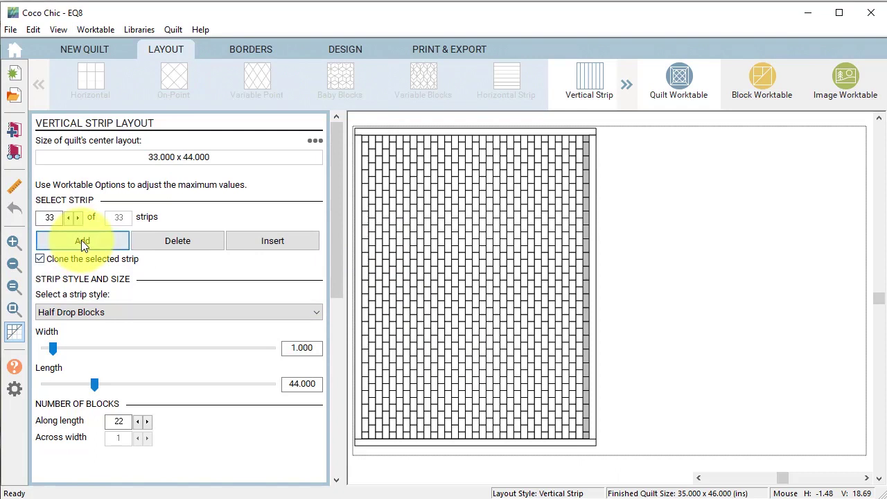
pyautogui.click(372, 157)
pyautogui.click(97, 241)
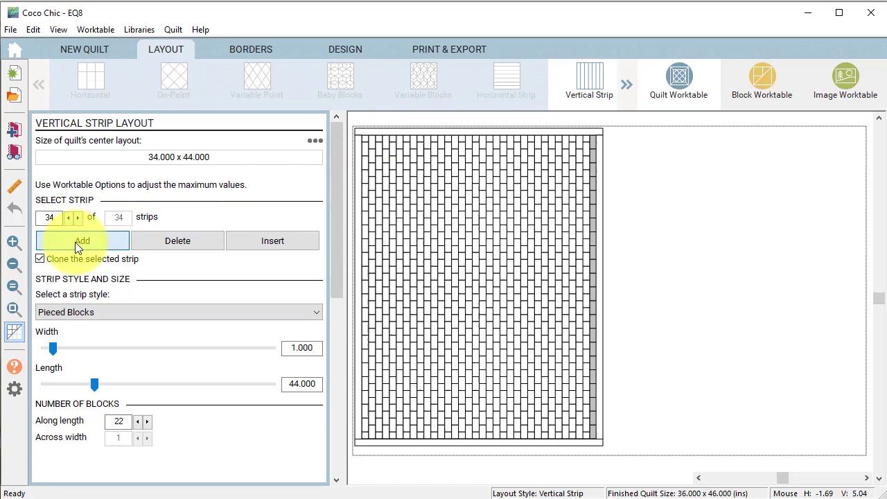
pyautogui.click(365, 226)
pyautogui.click(84, 240)
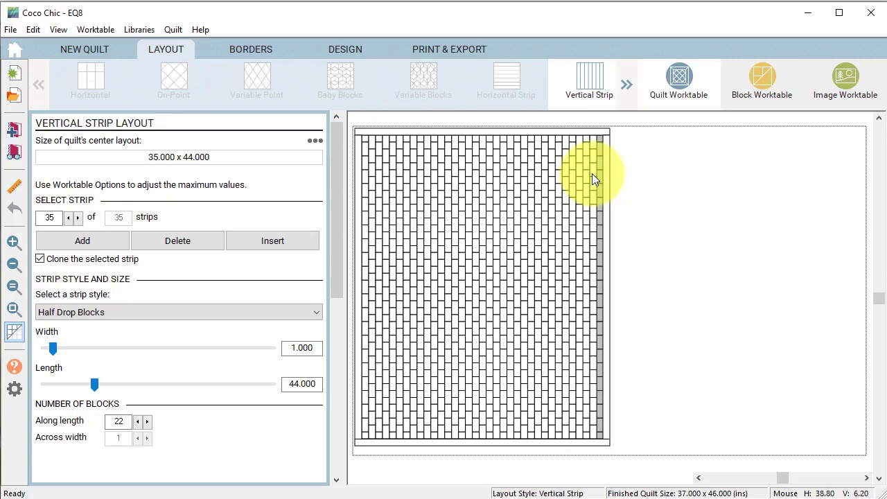
# Add a 0.5-inch mitered border on all sides, making the quilt 36 × 45
pyautogui.click(252, 48)
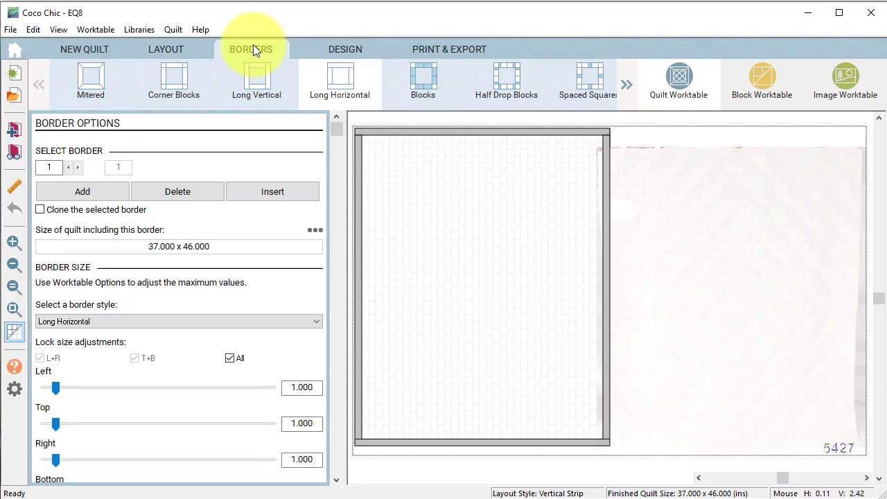
pyautogui.click(95, 102)
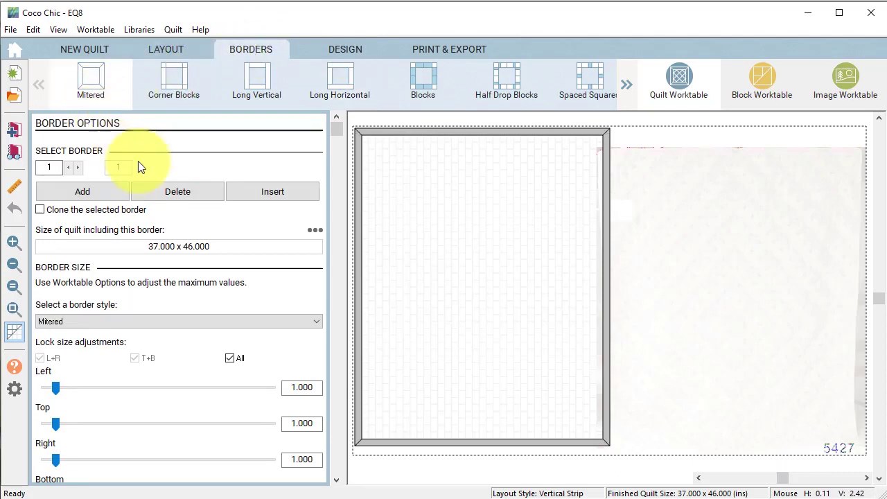
pyautogui.moveTo(291, 386); pyautogui.dragTo(357, 387)
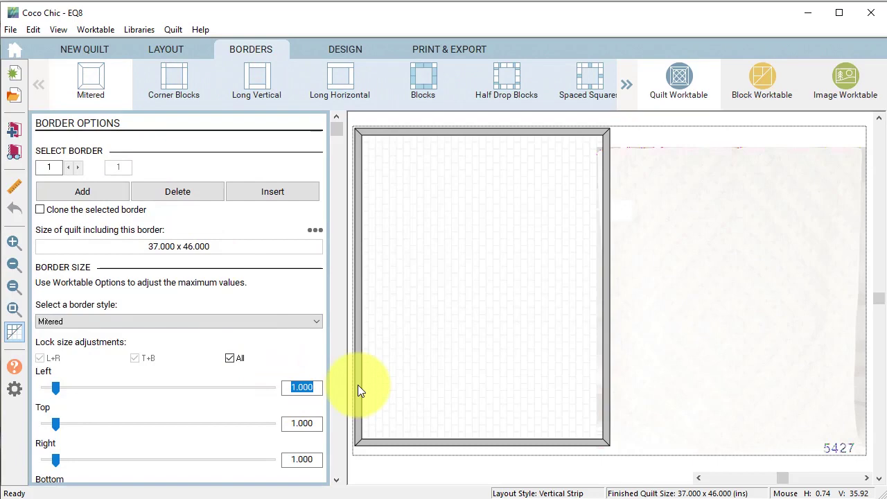
pyautogui.write('.5')
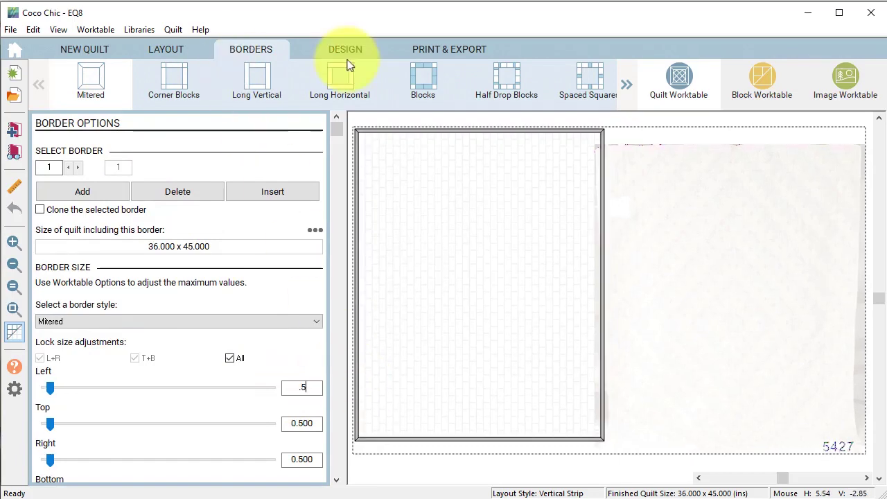
# Move the Layer 3 reference photo right to X 37.163, Y 0.477, then return to Layer 1
pyautogui.click(351, 48)
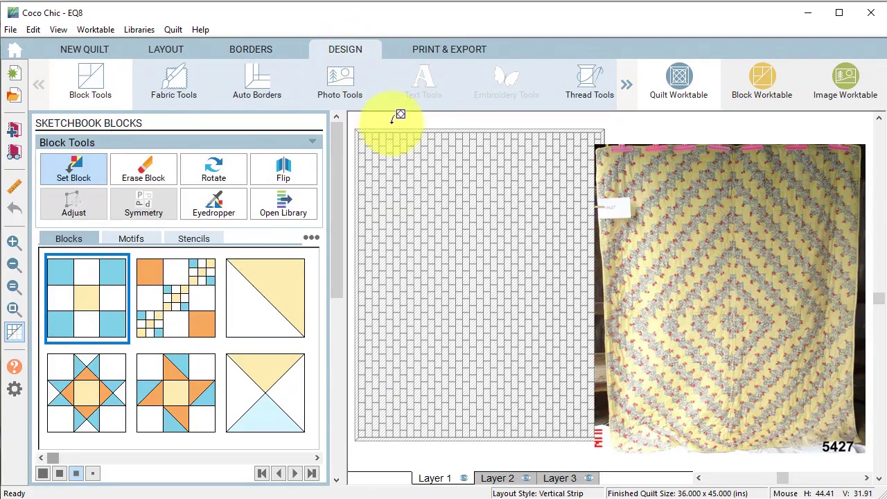
pyautogui.click(560, 478)
pyautogui.click(336, 83)
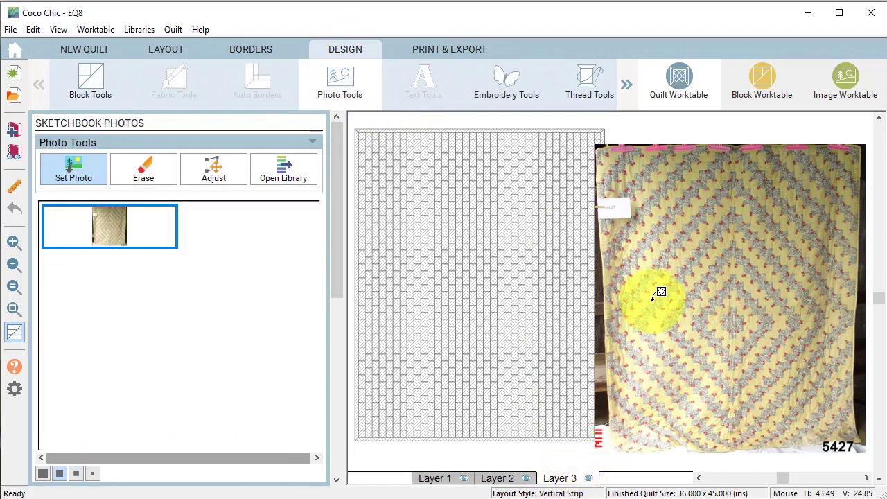
pyautogui.click(214, 169)
pyautogui.click(653, 293)
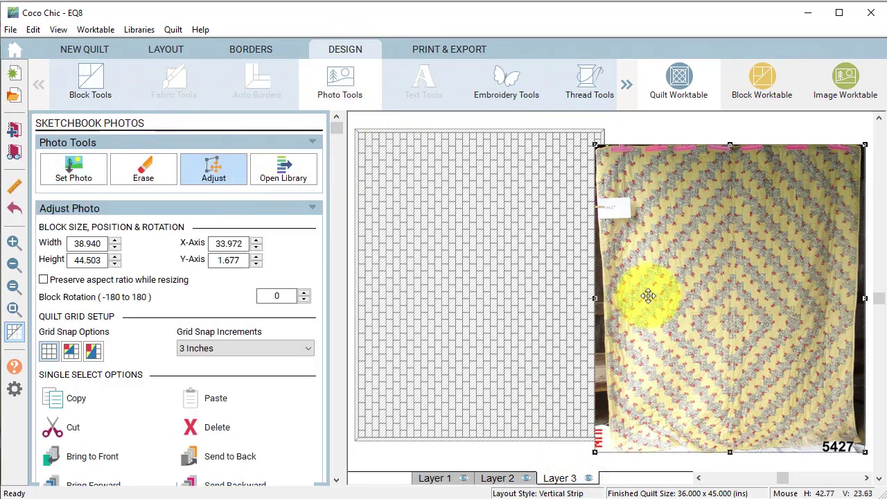
pyautogui.moveTo(653, 293)
pyautogui.mouseDown()
pyautogui.moveTo(674, 283)
pyautogui.moveTo(669, 288)
pyautogui.mouseUp()
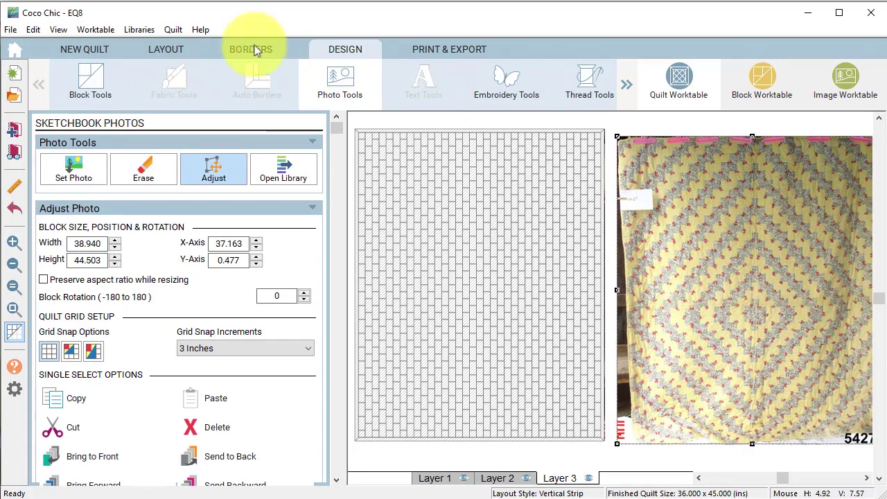
pyautogui.click(433, 478)
# Select the black floral fabric and the Line Brush for straight-line patch colouring
pyautogui.click(174, 82)
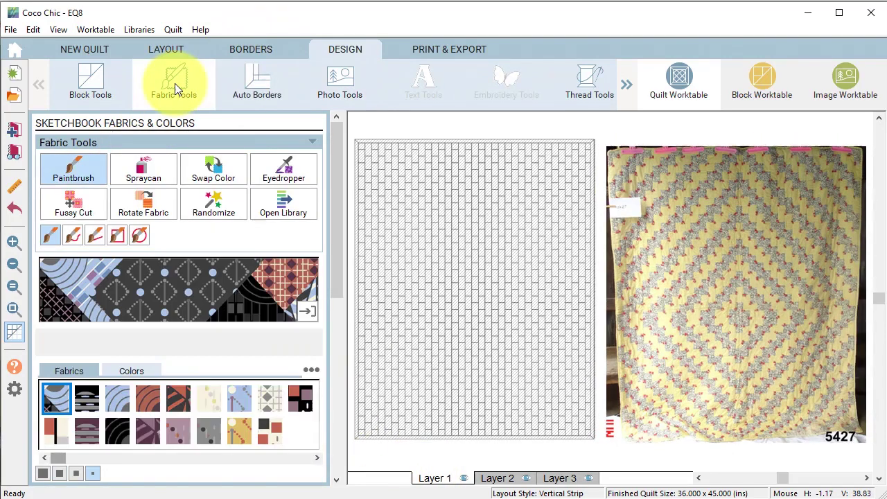
pyautogui.click(88, 395)
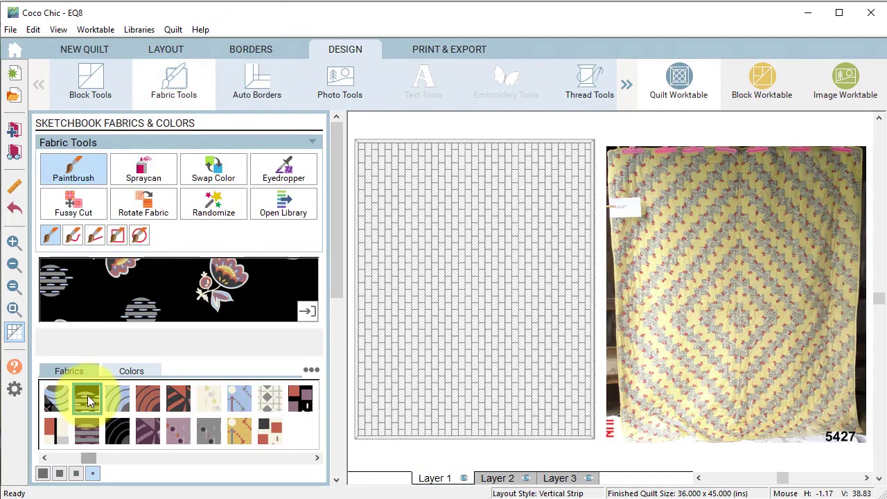
pyautogui.click(62, 231)
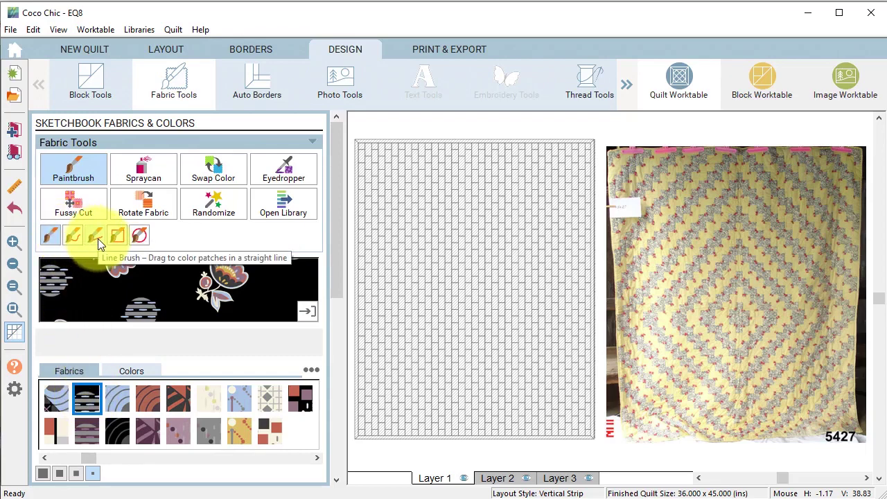
pyautogui.click(98, 238)
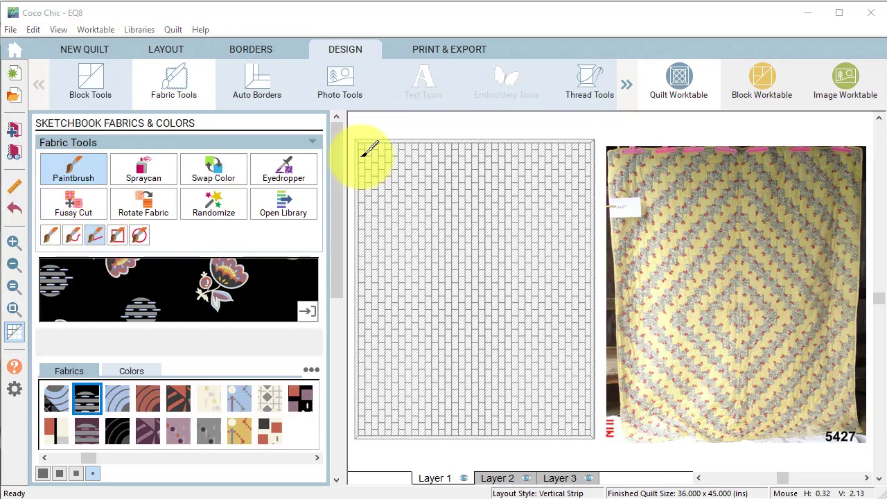
# Colour the four outer corner patches of the quilt black
pyautogui.moveTo(362, 155); pyautogui.dragTo(378, 143)
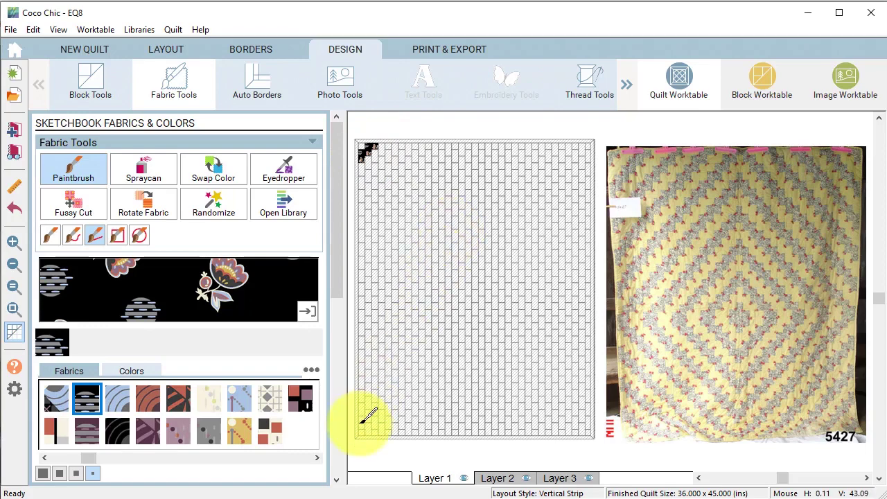
pyautogui.moveTo(360, 422); pyautogui.dragTo(374, 430)
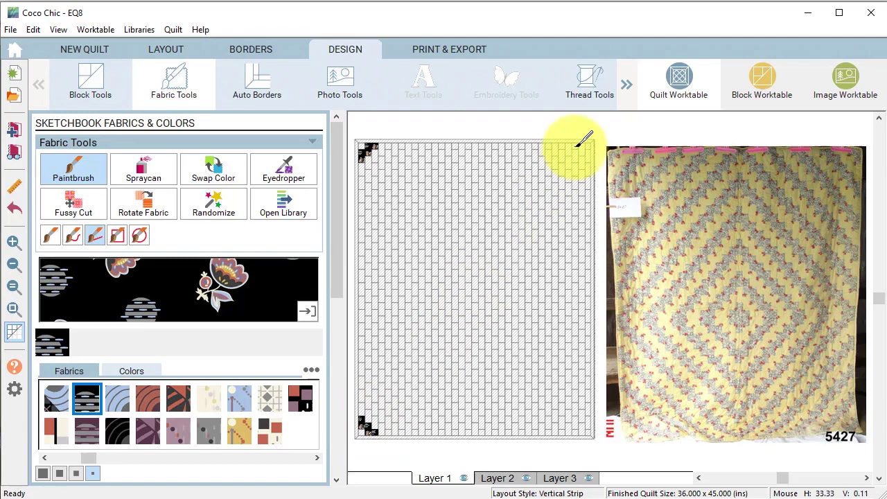
pyautogui.moveTo(577, 146); pyautogui.dragTo(592, 153)
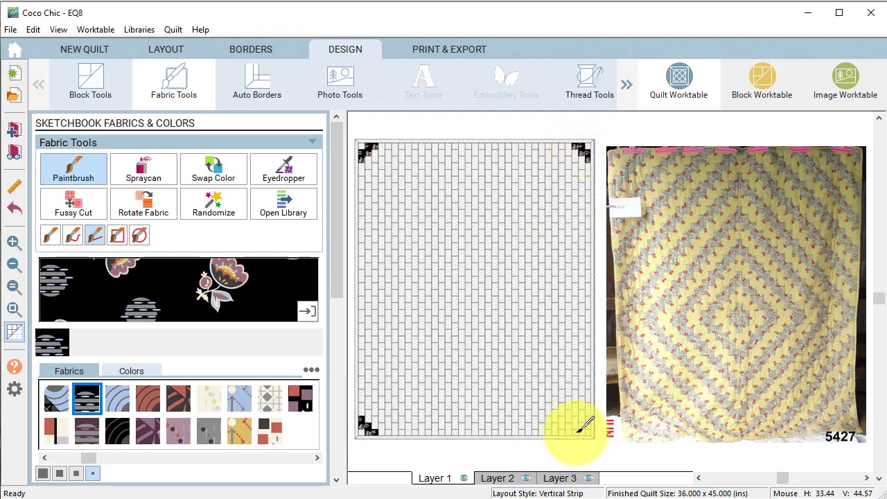
pyautogui.moveTo(578, 433); pyautogui.dragTo(593, 420)
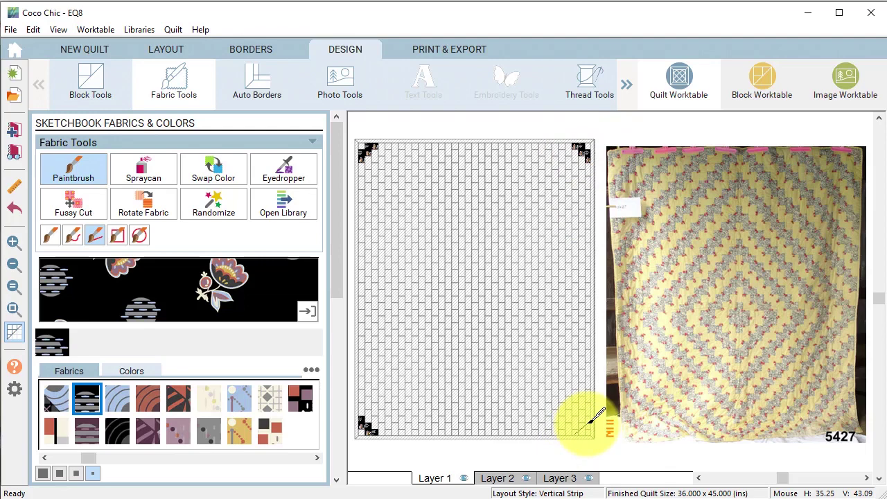
pyautogui.moveTo(588, 421); pyautogui.dragTo(587, 421)
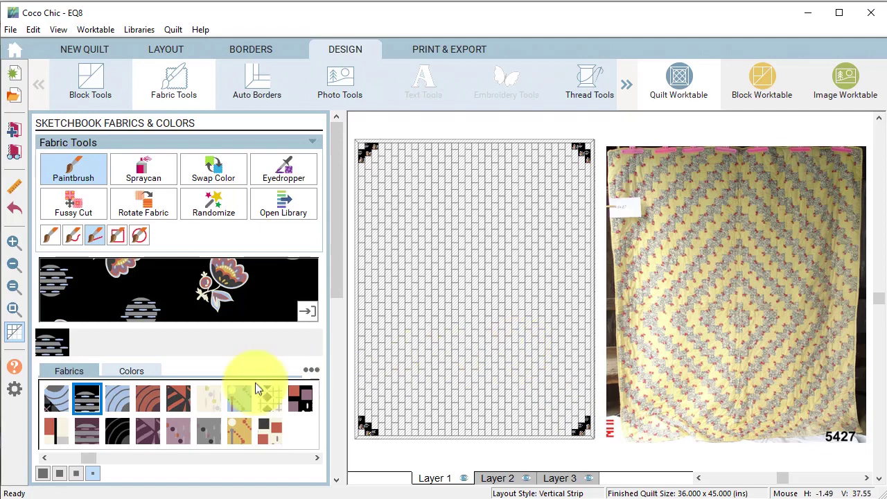
# Brush brown concentric-circle diagonals into all four corners
pyautogui.click(147, 398)
pyautogui.moveTo(362, 182); pyautogui.dragTo(405, 134)
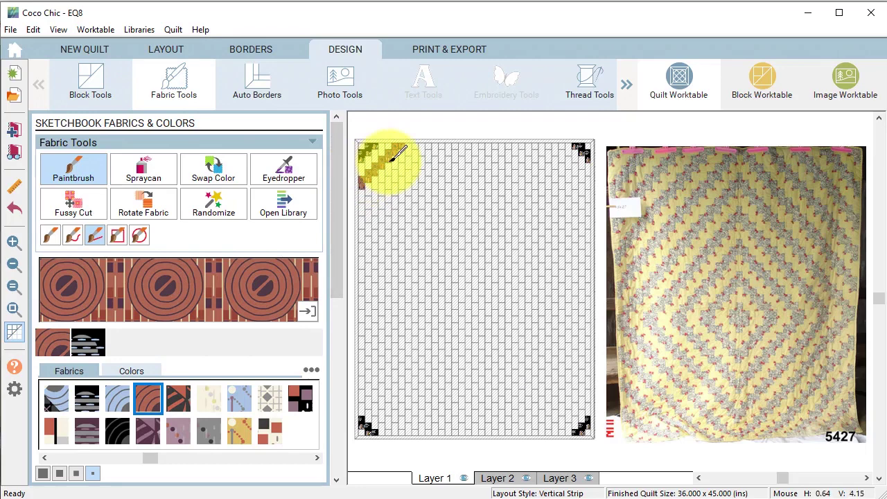
pyautogui.moveTo(361, 393); pyautogui.dragTo(402, 431)
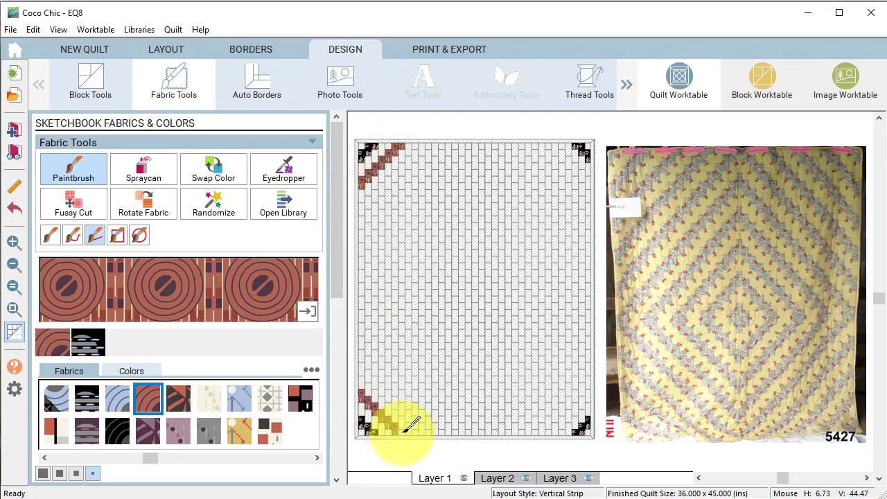
pyautogui.moveTo(554, 430); pyautogui.dragTo(588, 389)
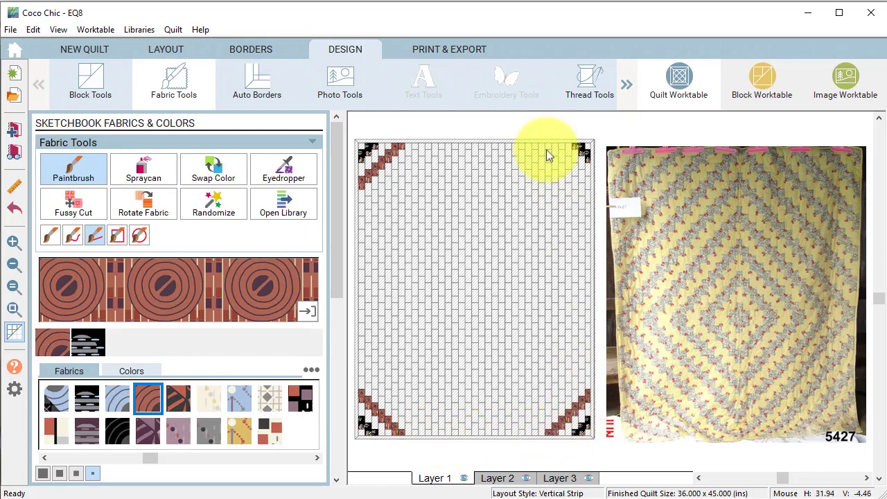
pyautogui.moveTo(548, 144)
pyautogui.mouseDown()
pyautogui.moveTo(584, 159)
pyautogui.moveTo(589, 182)
pyautogui.mouseUp()
# Brush the next diagonal ring in the pink dotted fabric
pyautogui.click(178, 431)
pyautogui.moveTo(360, 210); pyautogui.dragTo(435, 137)
pyautogui.moveTo(524, 139)
pyautogui.mouseDown()
pyautogui.moveTo(589, 188)
pyautogui.moveTo(529, 143)
pyautogui.mouseUp()
pyautogui.moveTo(586, 372); pyautogui.dragTo(519, 424)
pyautogui.moveTo(362, 372); pyautogui.dragTo(431, 432)
# Brush a blue diagonal ring, redoing the misplaced lower-right diagonal
pyautogui.click(239, 399)
pyautogui.moveTo(361, 237); pyautogui.dragTo(453, 146)
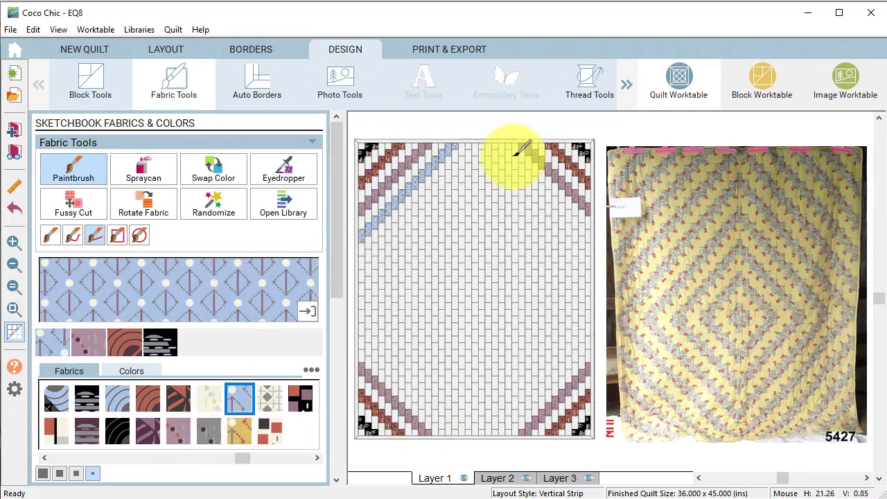
pyautogui.moveTo(525, 146); pyautogui.dragTo(589, 231)
pyautogui.moveTo(587, 344); pyautogui.dragTo(485, 429)
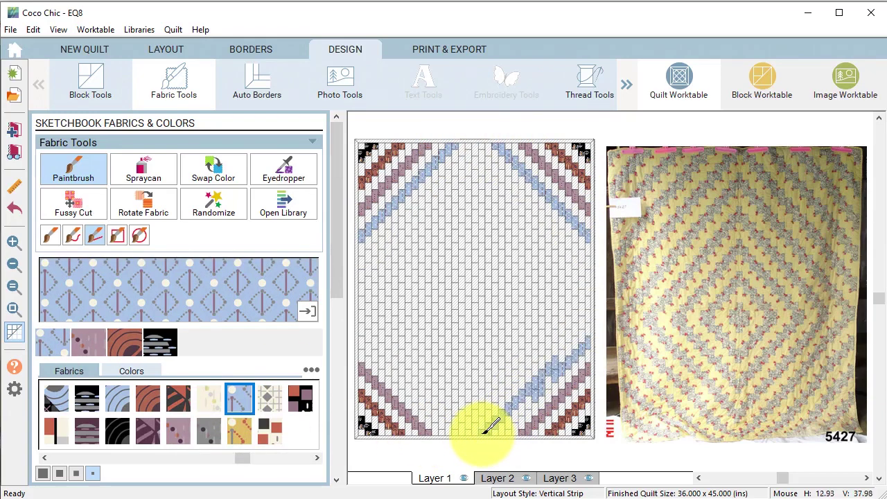
pyautogui.click(19, 210)
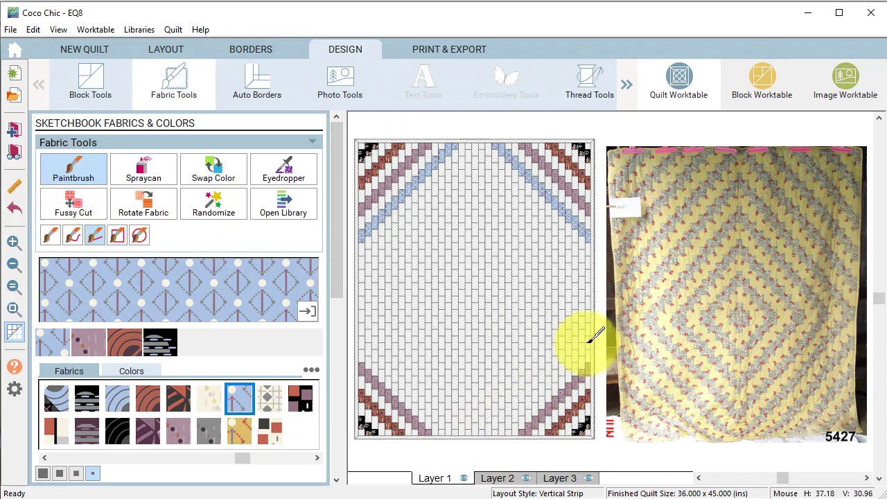
pyautogui.moveTo(588, 340); pyautogui.dragTo(491, 433)
pyautogui.moveTo(361, 340); pyautogui.dragTo(454, 422)
# Brush the next diagonal ring in yellow fabric on all four sides
pyautogui.click(239, 431)
pyautogui.moveTo(361, 263); pyautogui.dragTo(478, 147)
pyautogui.moveTo(478, 146); pyautogui.dragTo(590, 258)
pyautogui.moveTo(362, 312); pyautogui.dragTo(474, 431)
pyautogui.moveTo(476, 431); pyautogui.dragTo(587, 316)
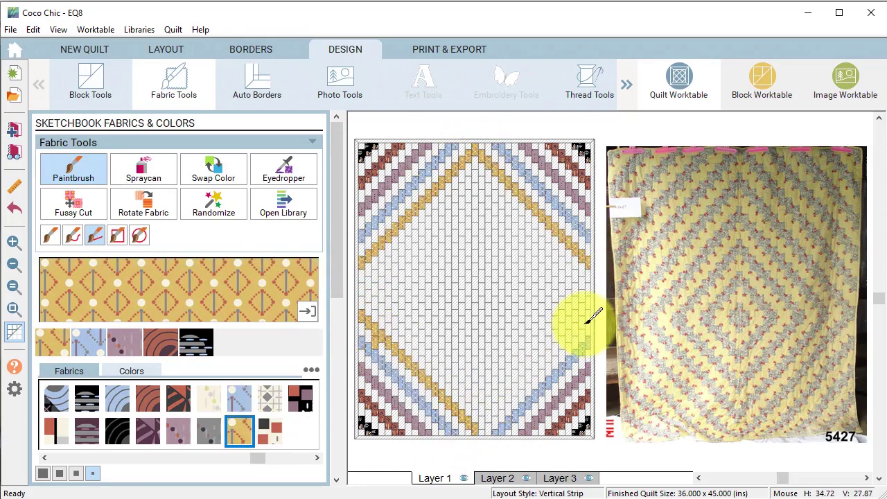
# Brush the next two inner rings in grey and then black fabric
pyautogui.click(208, 431)
pyautogui.moveTo(362, 287); pyautogui.dragTo(478, 173)
pyautogui.moveTo(477, 173)
pyautogui.mouseDown()
pyautogui.moveTo(589, 286)
pyautogui.moveTo(478, 430)
pyautogui.mouseUp()
pyautogui.moveTo(478, 431)
pyautogui.mouseDown()
pyautogui.moveTo(395, 293)
pyautogui.moveTo(363, 291)
pyautogui.moveTo(475, 201)
pyautogui.mouseUp()
pyautogui.click(300, 397)
pyautogui.moveTo(474, 200); pyautogui.dragTo(563, 284)
pyautogui.moveTo(563, 284); pyautogui.dragTo(478, 378)
pyautogui.moveTo(478, 378)
pyautogui.mouseDown()
pyautogui.moveTo(386, 287)
pyautogui.moveTo(476, 225)
pyautogui.moveTo(531, 283)
pyautogui.moveTo(476, 377)
pyautogui.mouseUp()
# Brush blue-circle and purple rings round the inner diamond, then fill the centre striped
pyautogui.click(117, 397)
pyautogui.moveTo(477, 377); pyautogui.dragTo(416, 293)
pyautogui.click(147, 431)
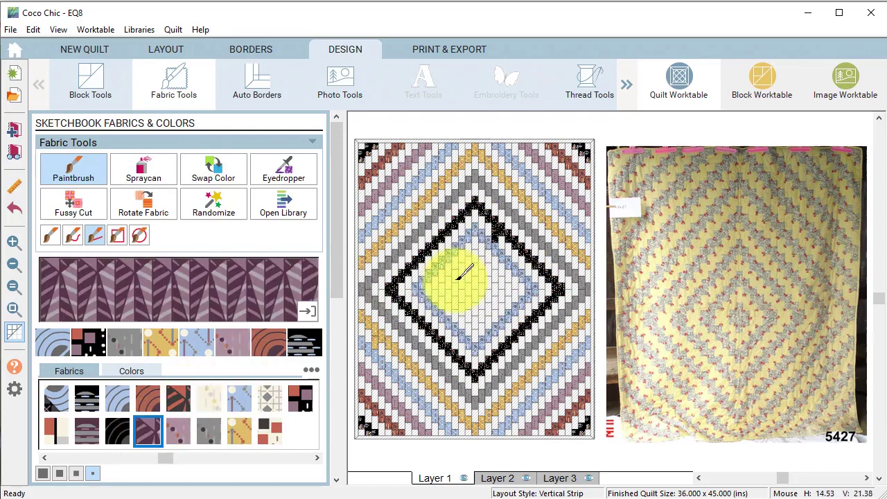
pyautogui.moveTo(467, 271)
pyautogui.mouseDown()
pyautogui.moveTo(510, 287)
pyautogui.moveTo(505, 308)
pyautogui.mouseUp()
pyautogui.click(87, 430)
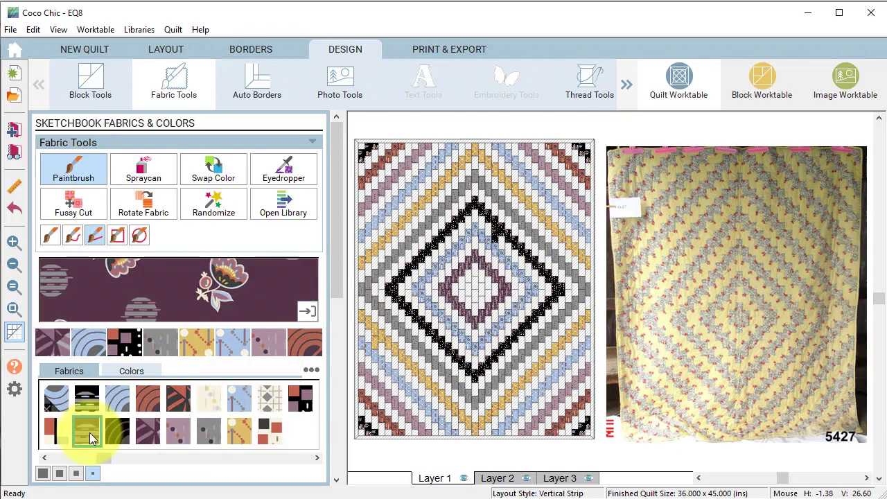
pyautogui.click(481, 284)
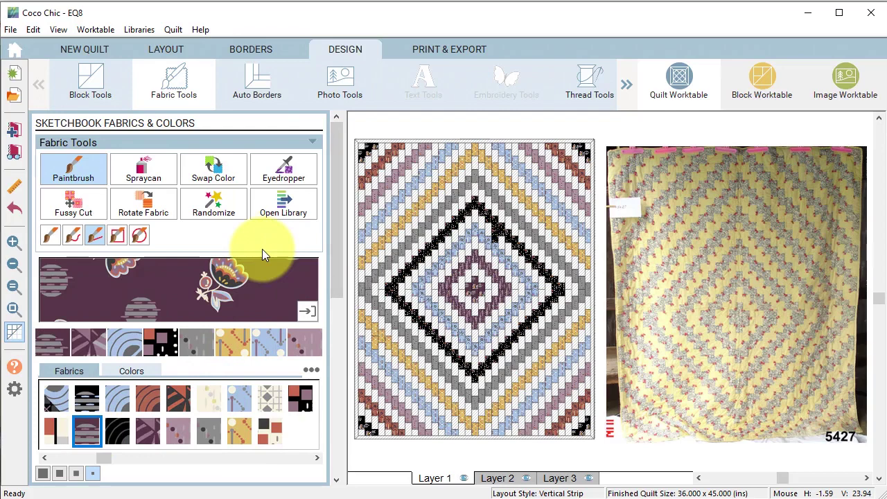
# Use Swap Color to replace every white patch with the cream dotted fabric
pyautogui.click(211, 174)
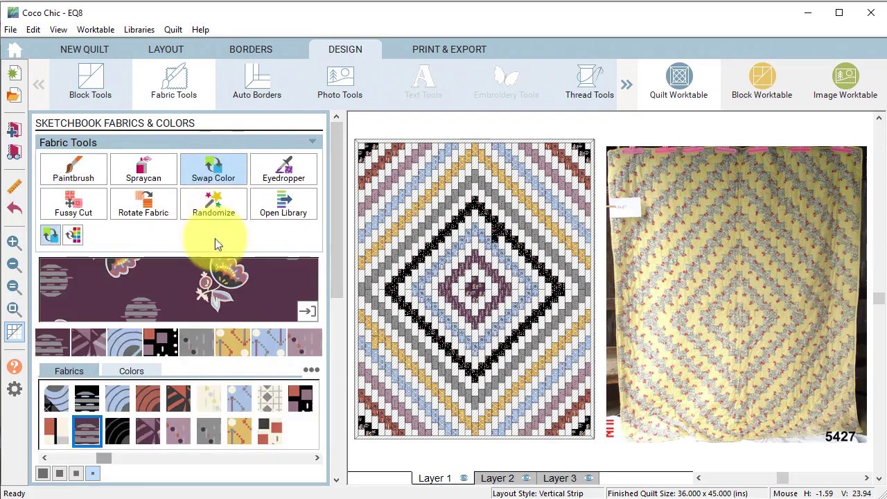
pyautogui.click(208, 396)
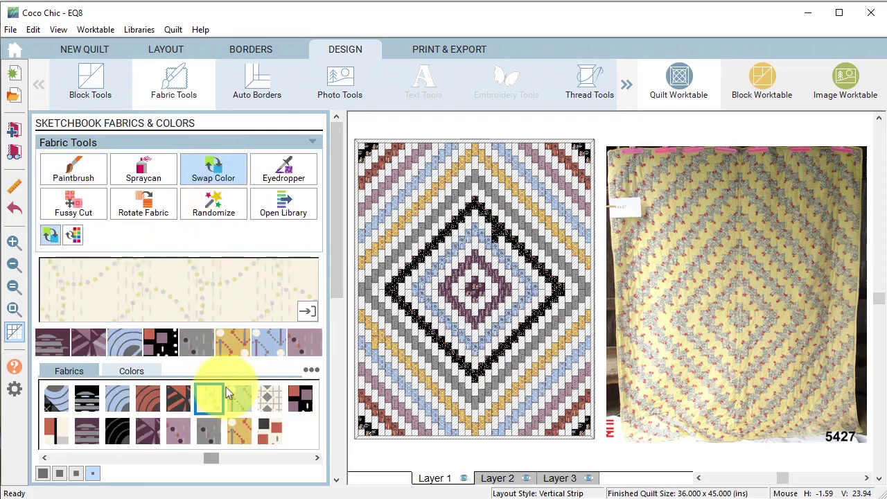
pyautogui.click(483, 297)
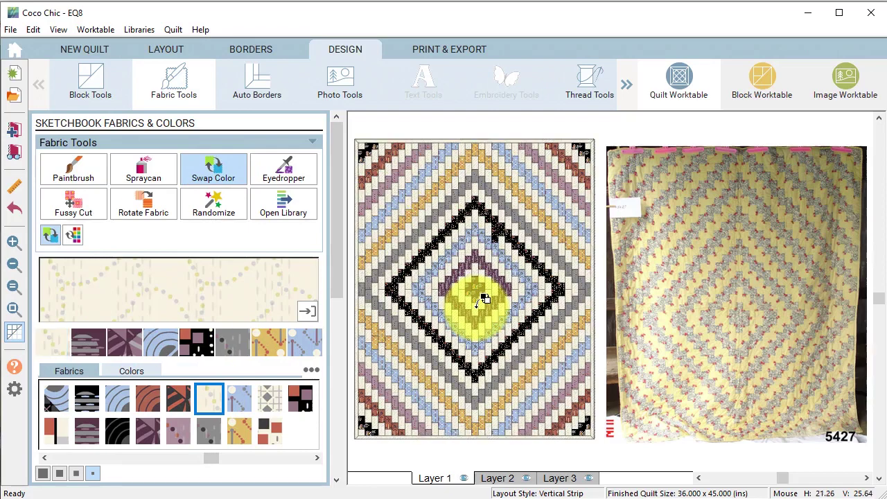
pyautogui.click(73, 170)
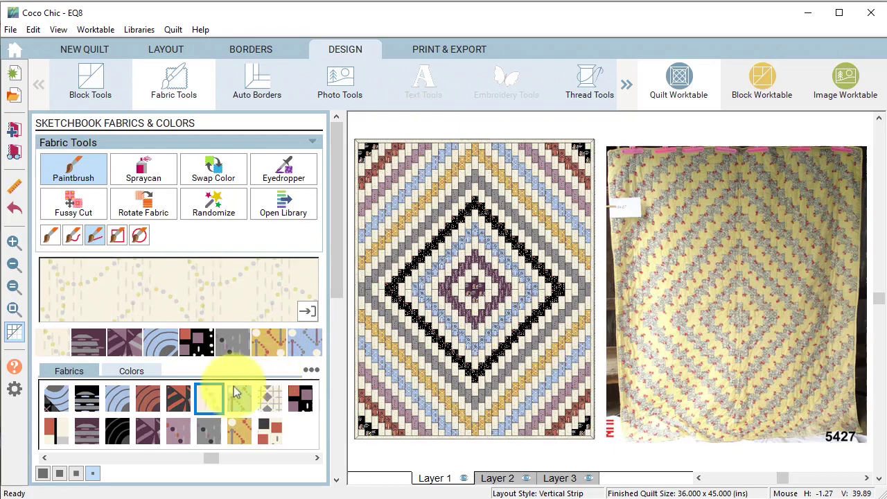
# Colour the quilt's right and top edge strips with the black circles fabric
pyautogui.click(118, 431)
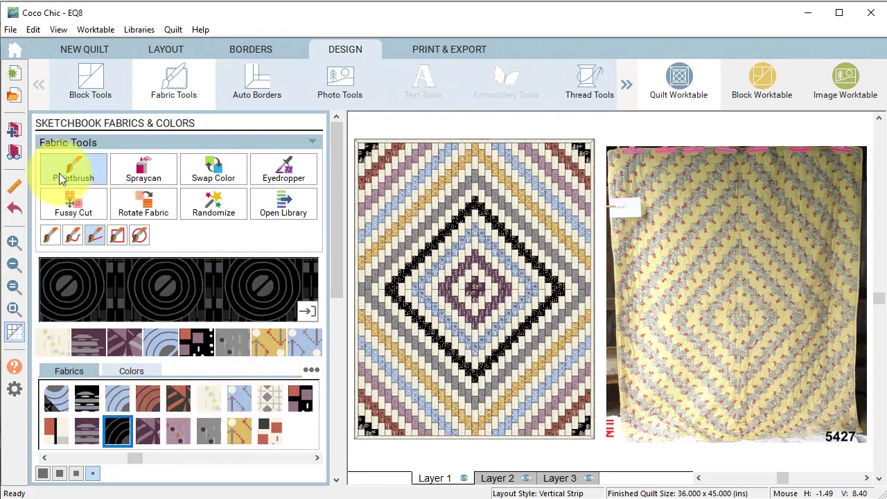
pyautogui.click(594, 230)
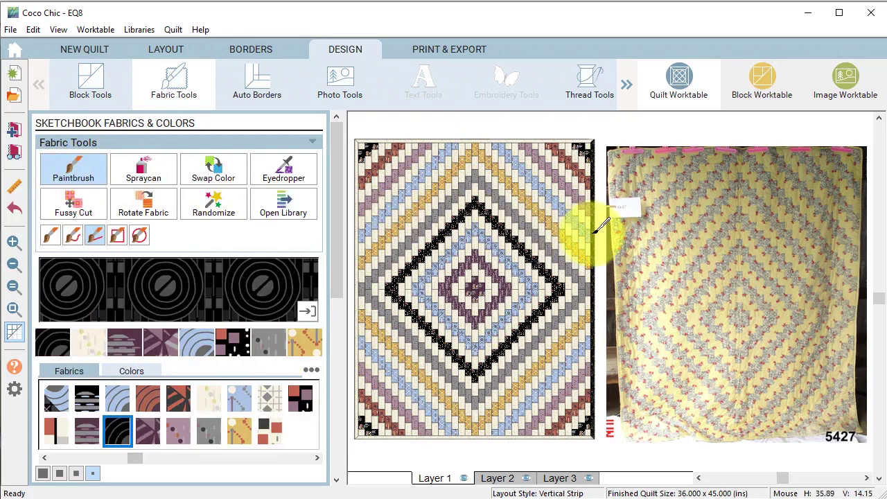
pyautogui.click(552, 142)
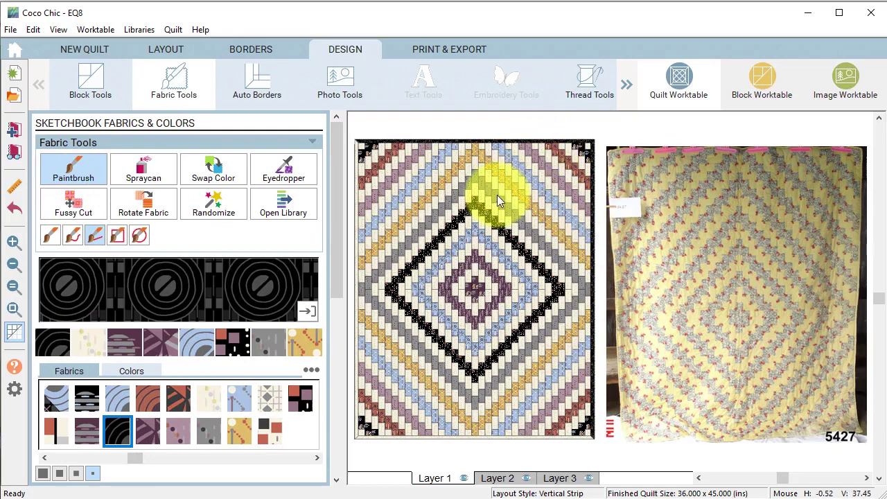
pyautogui.click(49, 235)
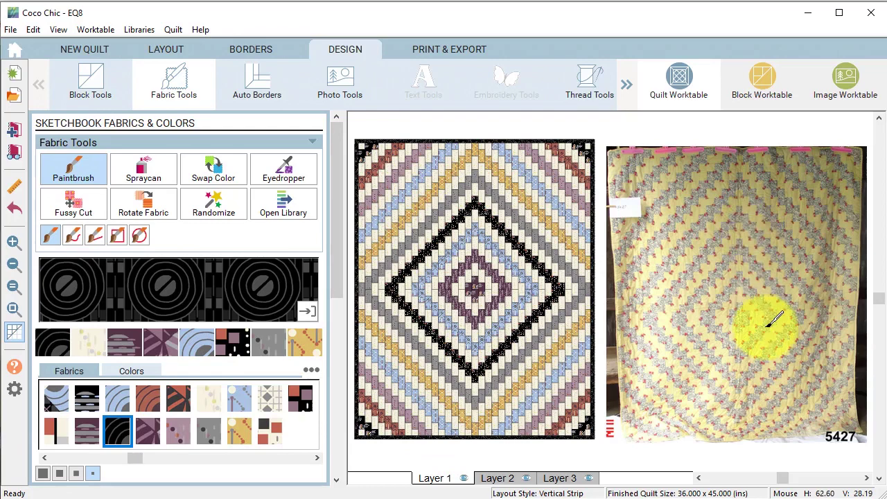
# Delete the reference quilt photo from Layer 3
pyautogui.click(563, 477)
pyautogui.click(347, 83)
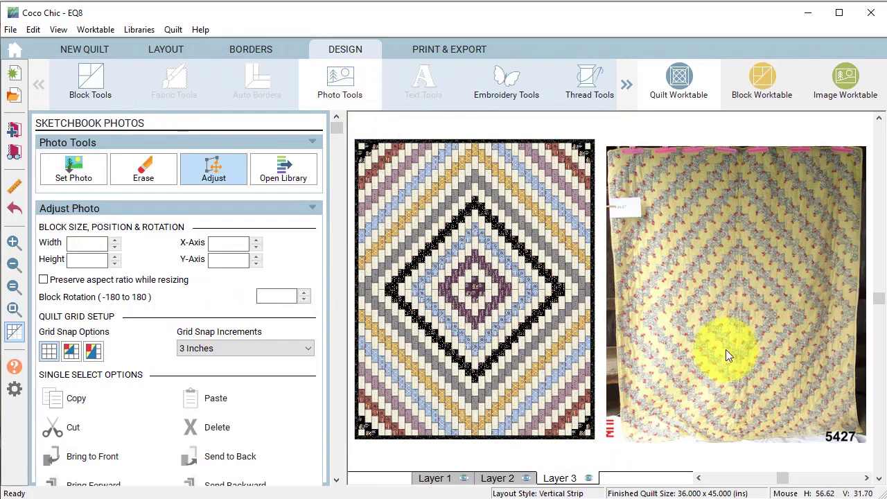
pyautogui.click(725, 352)
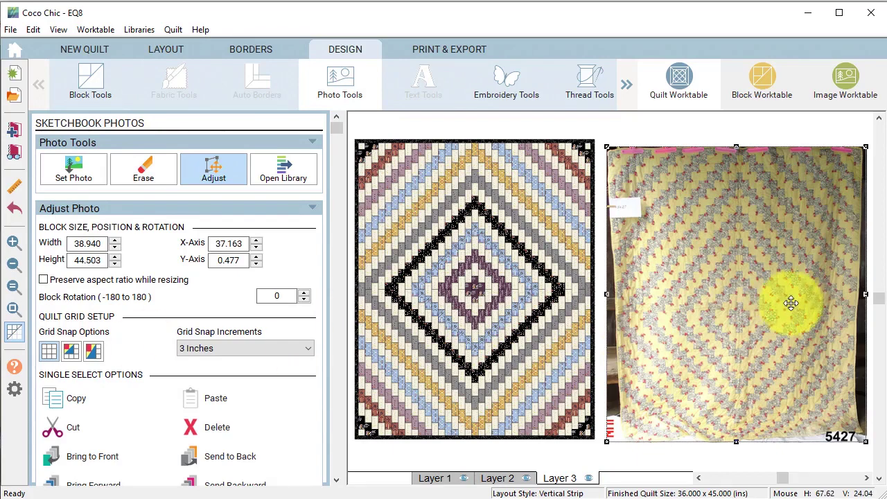
pyautogui.press('Delete')
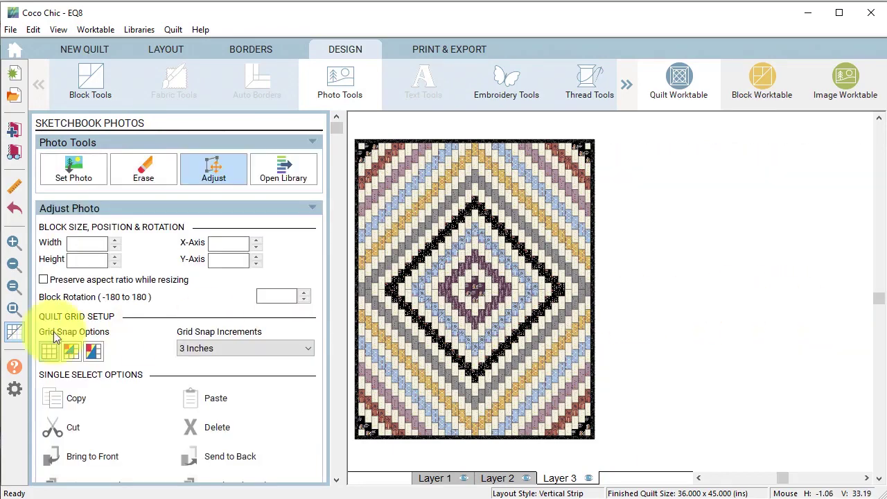
# Fit the quilt to the worktable and show the Print & Export options
pyautogui.click(18, 333)
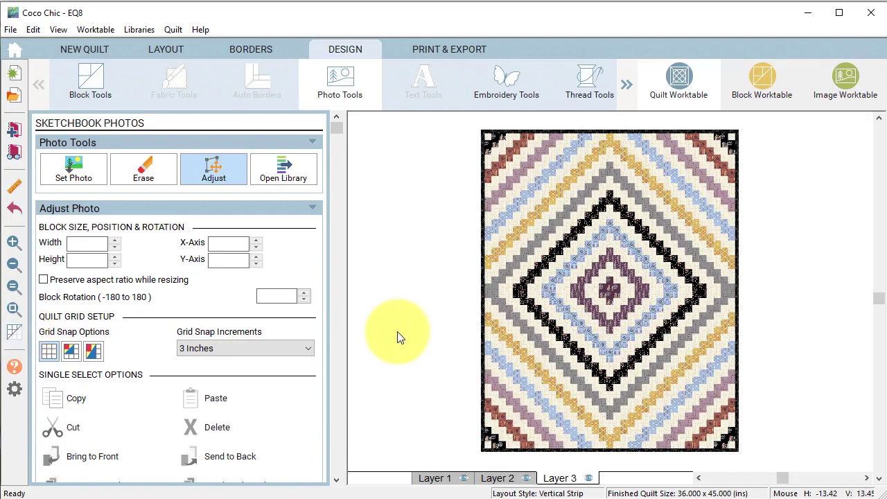
pyautogui.click(17, 131)
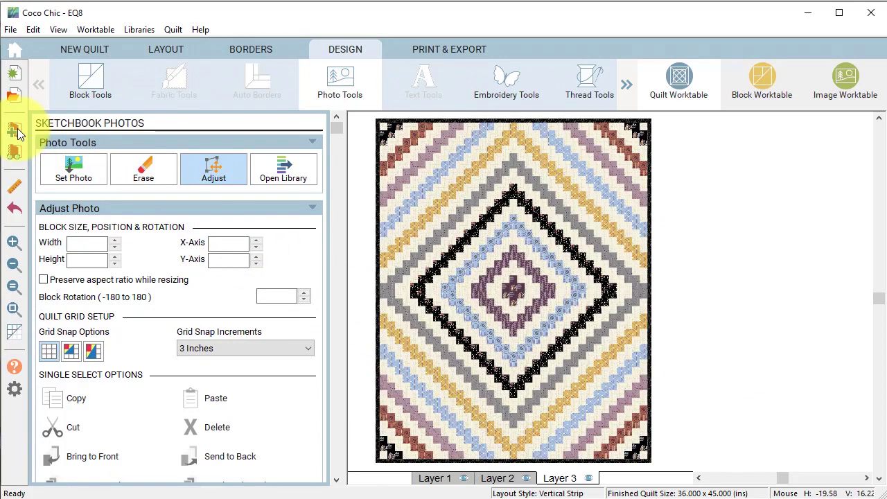
pyautogui.click(457, 48)
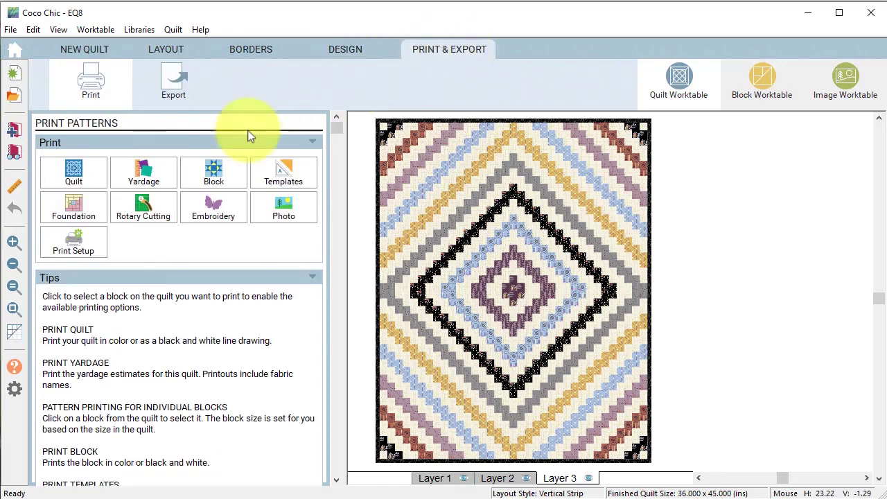
pyautogui.click(148, 173)
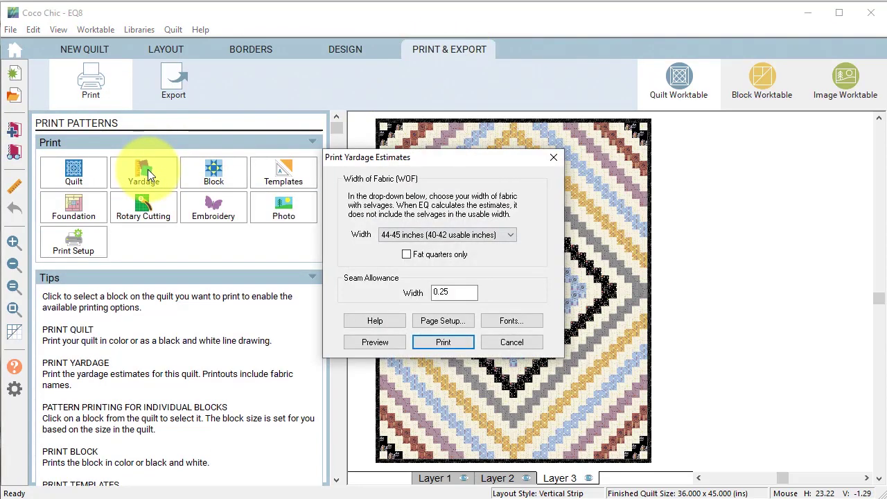
pyautogui.click(406, 255)
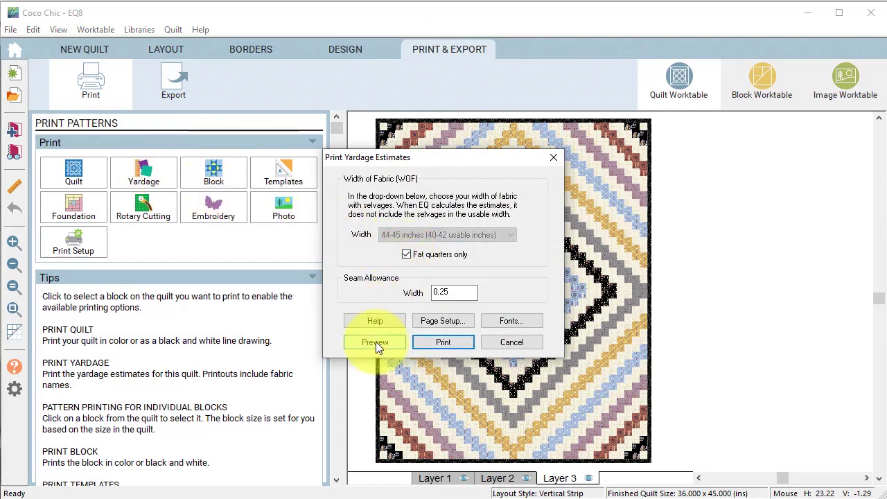
pyautogui.click(376, 343)
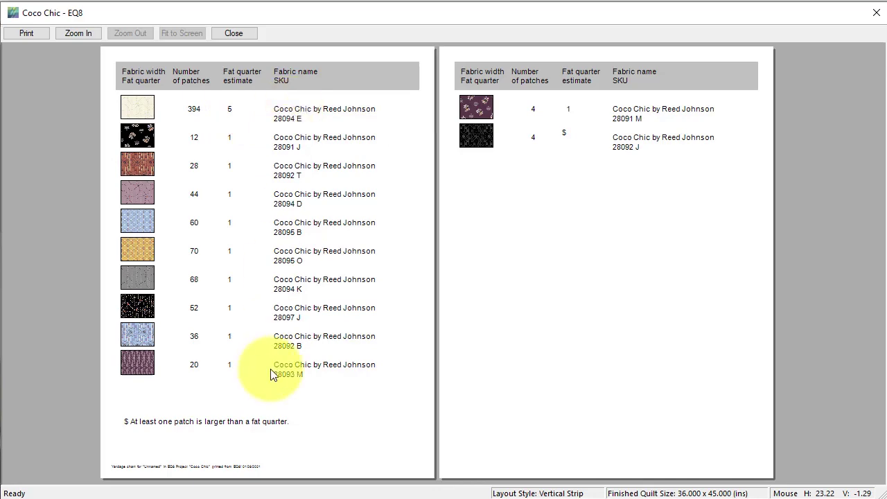
pyautogui.click(243, 32)
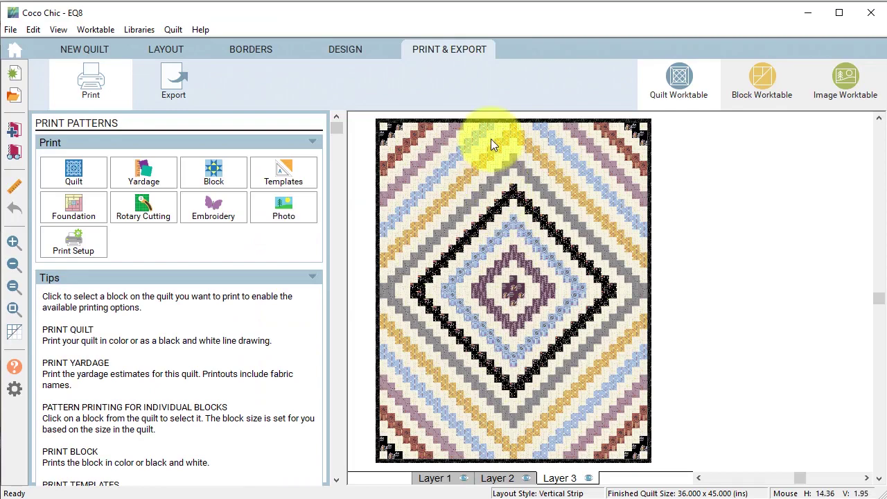
# Preview the rotary cutting chart for a cream 1 by 2 patch on Layer 1
pyautogui.click(437, 478)
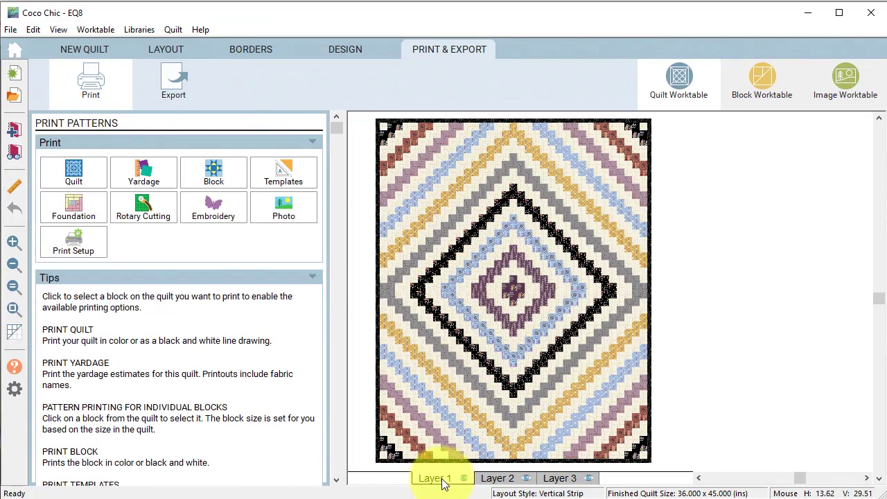
pyautogui.click(481, 145)
pyautogui.click(150, 205)
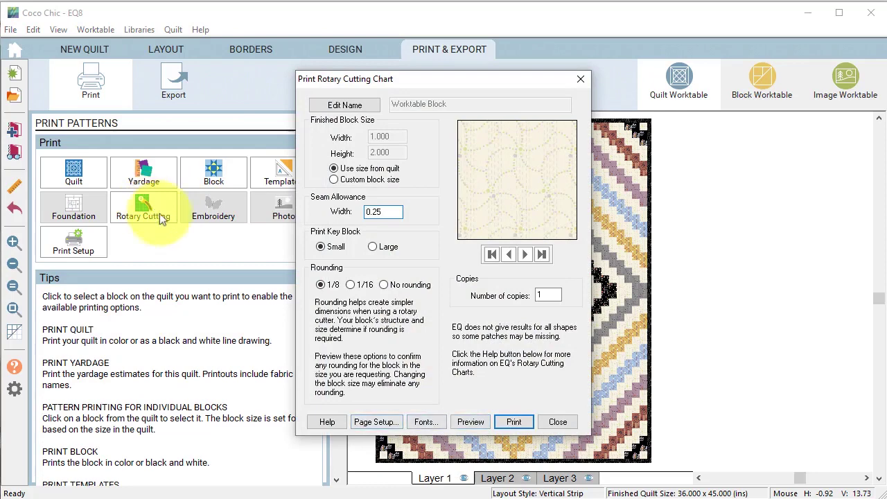
pyautogui.click(462, 423)
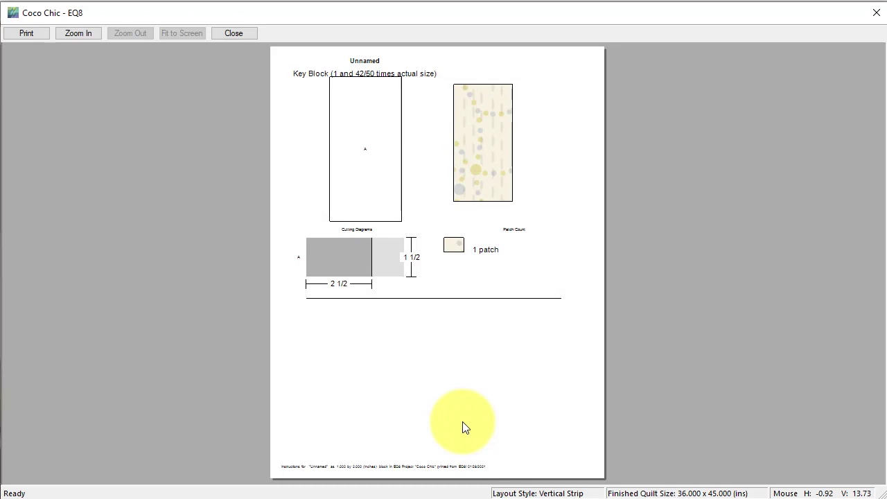
pyautogui.click(235, 33)
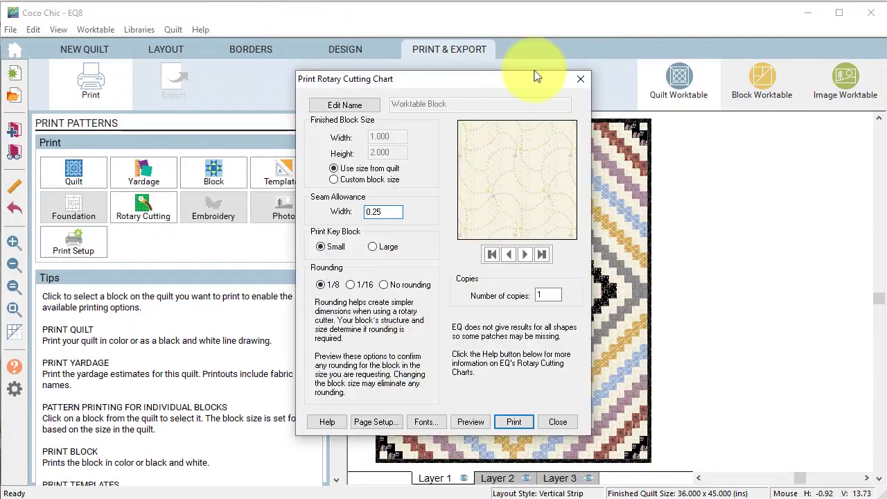
pyautogui.click(580, 79)
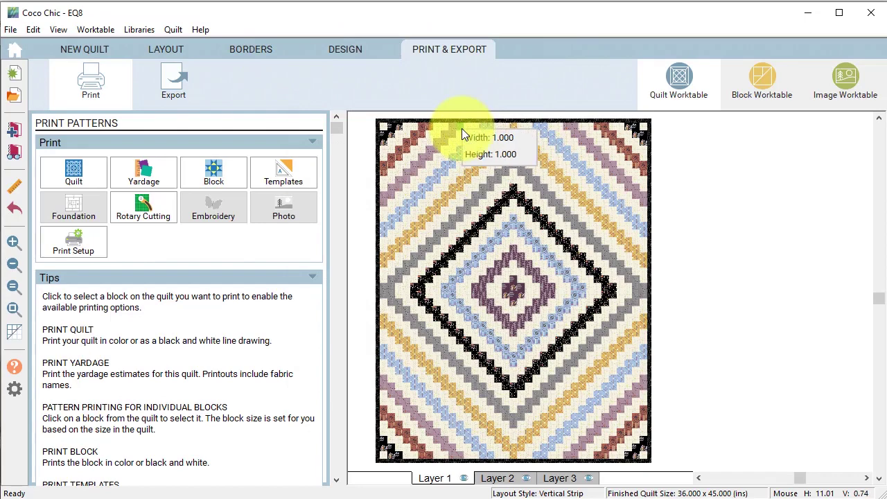
# Preview the rotary cutting chart for the 1 by 1 purple square
pyautogui.click(142, 208)
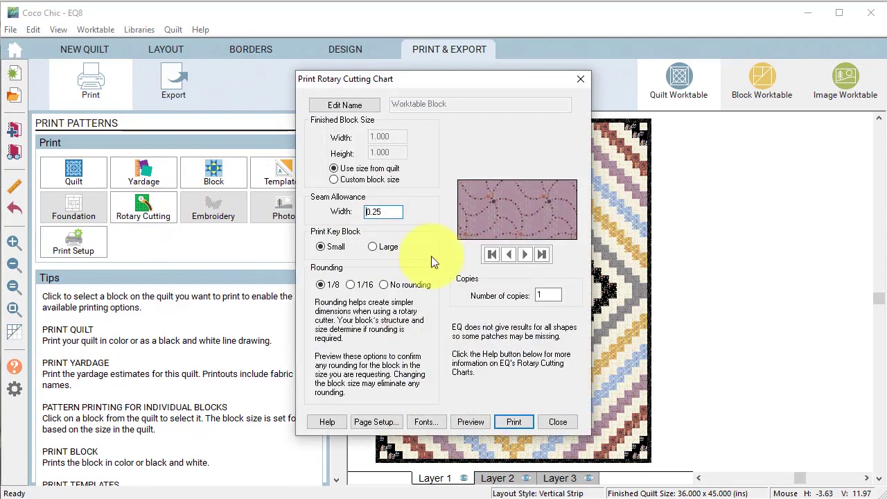
pyautogui.click(466, 421)
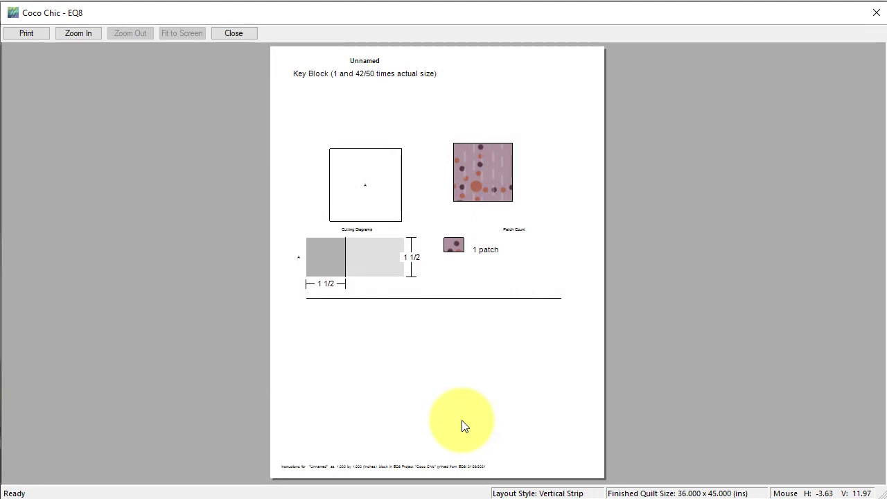
pyautogui.click(234, 33)
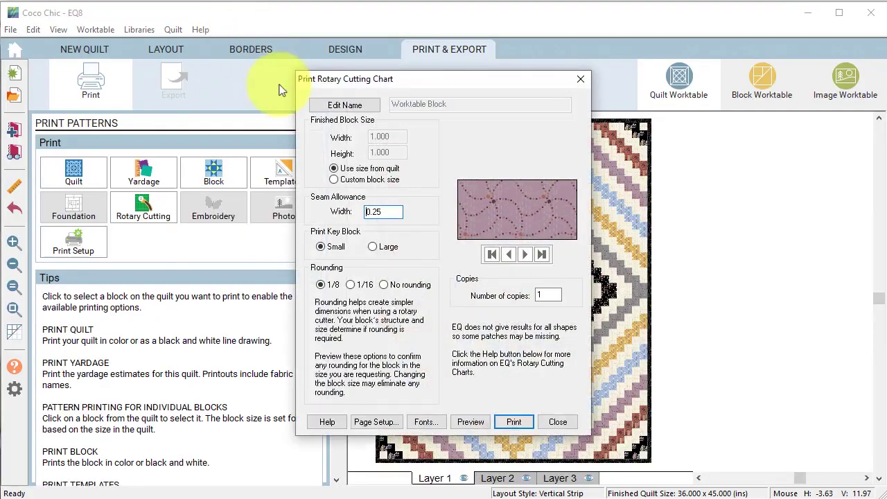